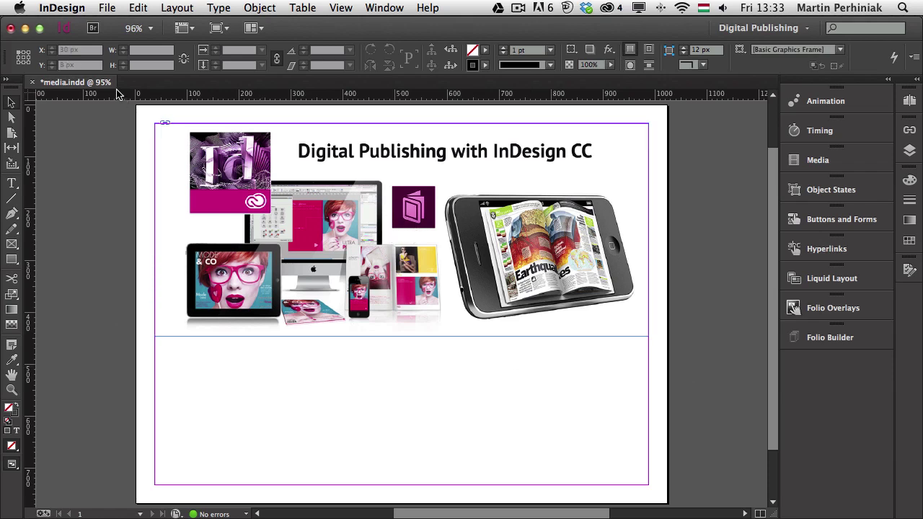
Step: Switch from InDesign to Adobe Bridge using the application bar's Go to Bridge button
left_click(95, 34)
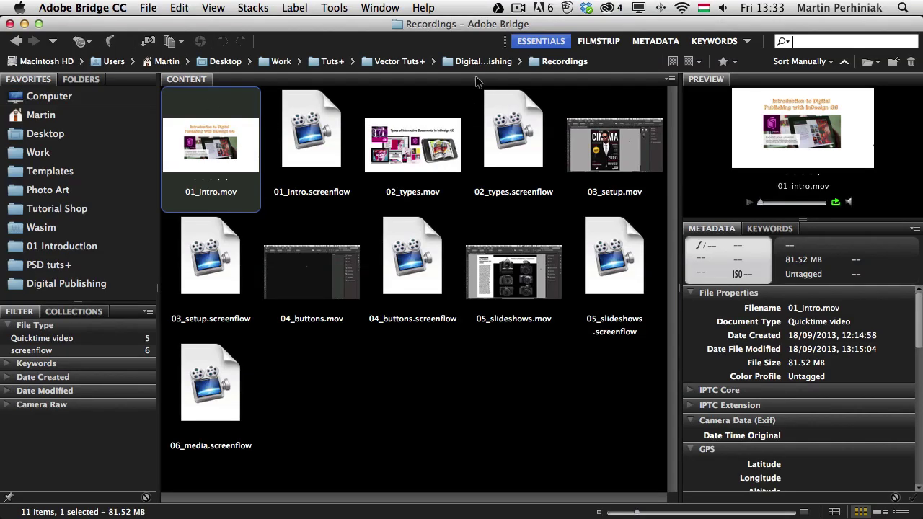
Step: Navigate in Bridge to the Files folder inside Digital Publishing
left_click(480, 62)
left_click(599, 141)
double_click(601, 141)
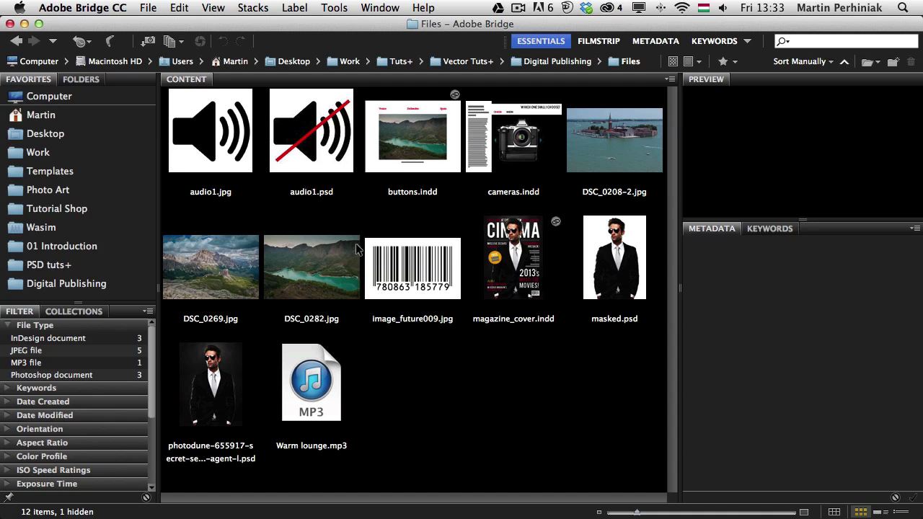
Step: Preview the Warm lounge.mp3 track and pick it up to carry into InDesign
left_click(308, 374)
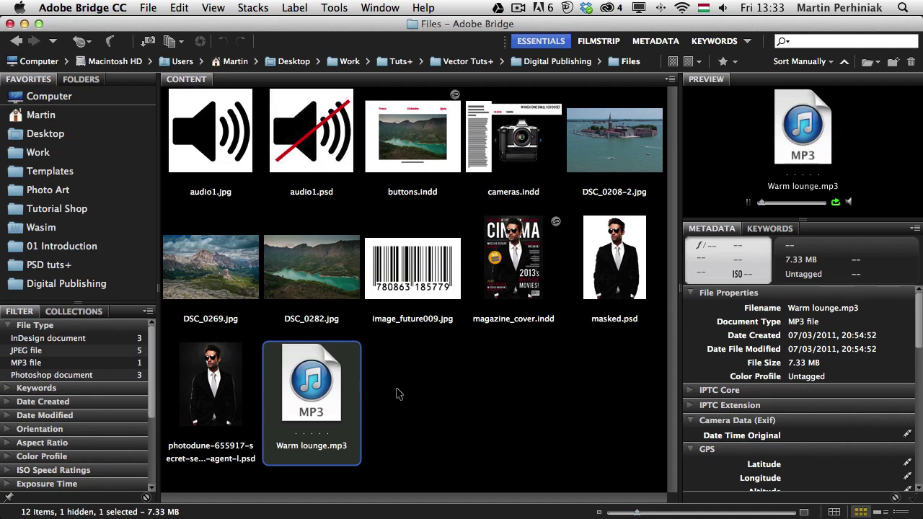
key("XF86AudioRaiseVolume")
left_click(394, 394)
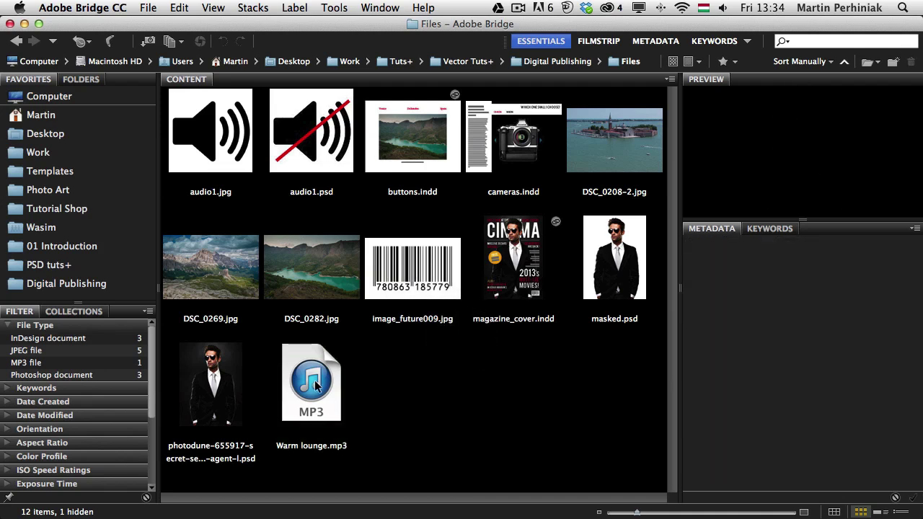
left_click_drag(314, 384, 332, 397)
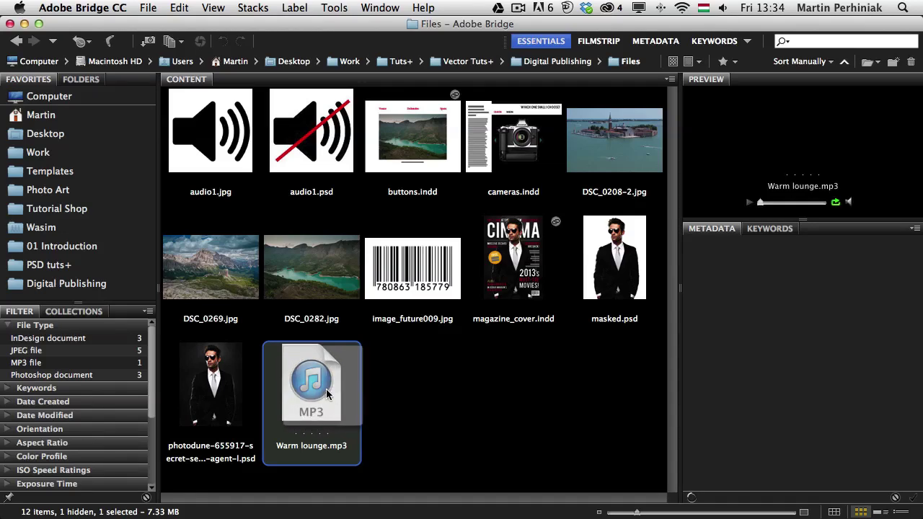
Step: Place Warm lounge.mp3 on the InDesign page below the images and view it in Preview mode
key("super+Tab")
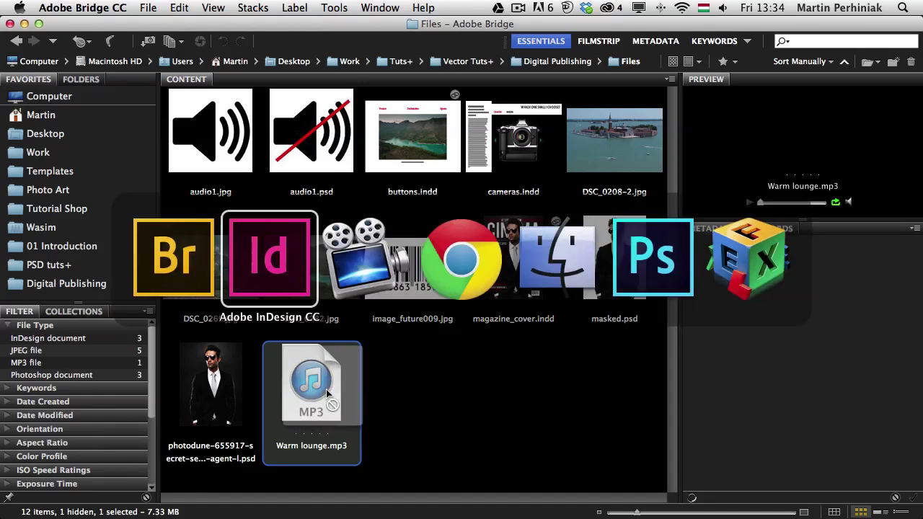
left_click_drag(326, 389, 360, 383)
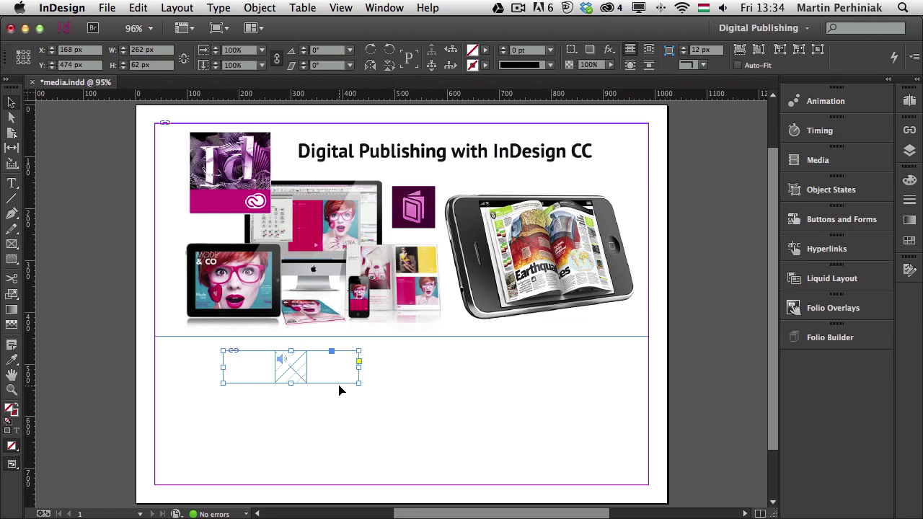
key("w")
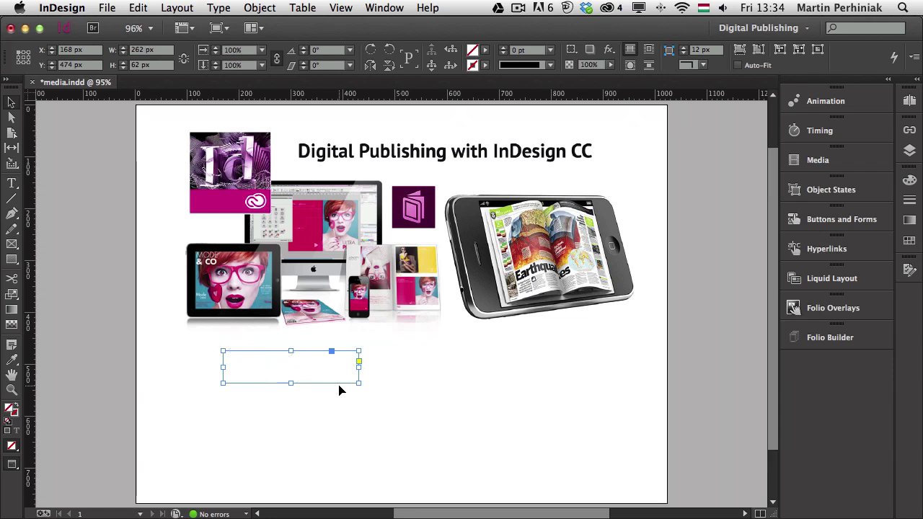
Step: Return to normal view and move the audio frame up above the phone image
left_click(435, 390)
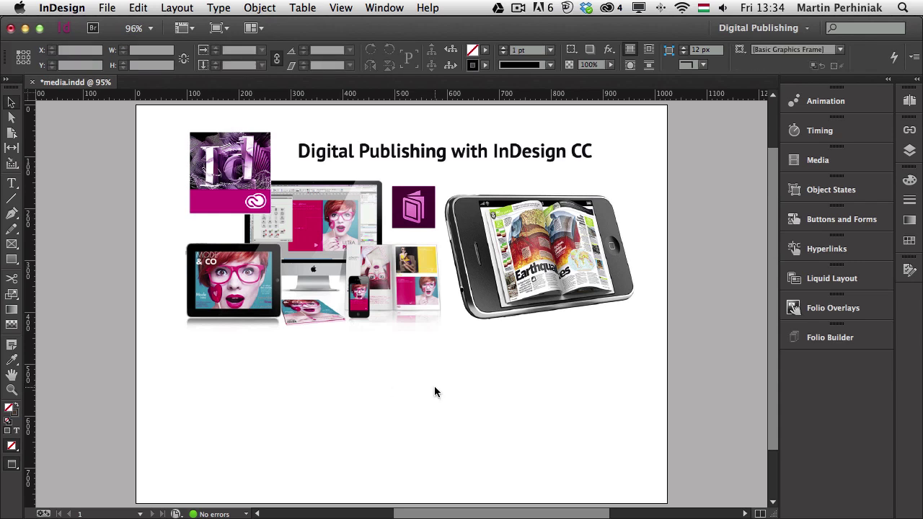
key("w")
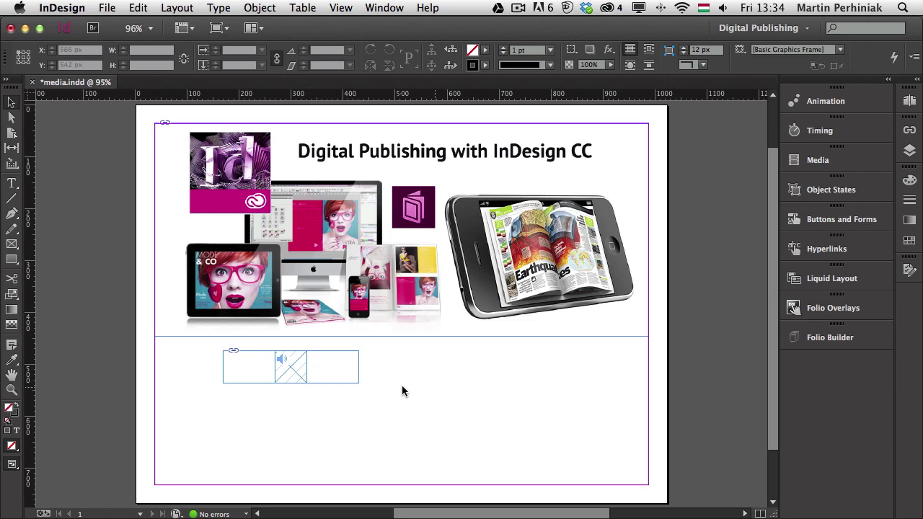
left_click_drag(310, 378, 590, 188)
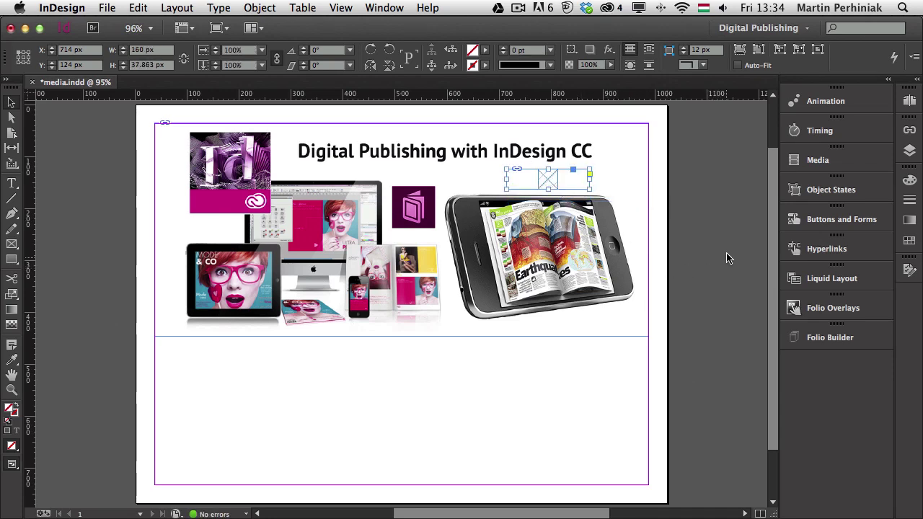
Step: Turn on Auto Play with a 0 second delay for the sound in Folio Overlays
left_click(819, 161)
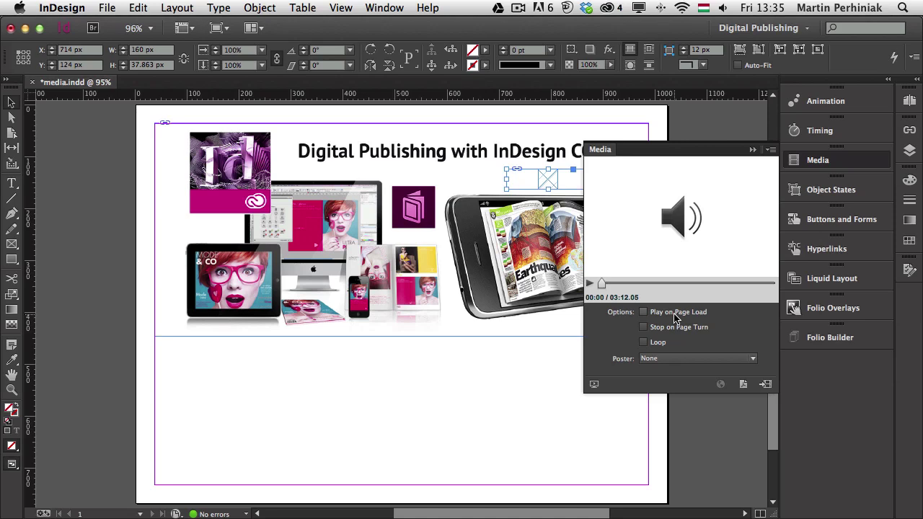
left_click(833, 309)
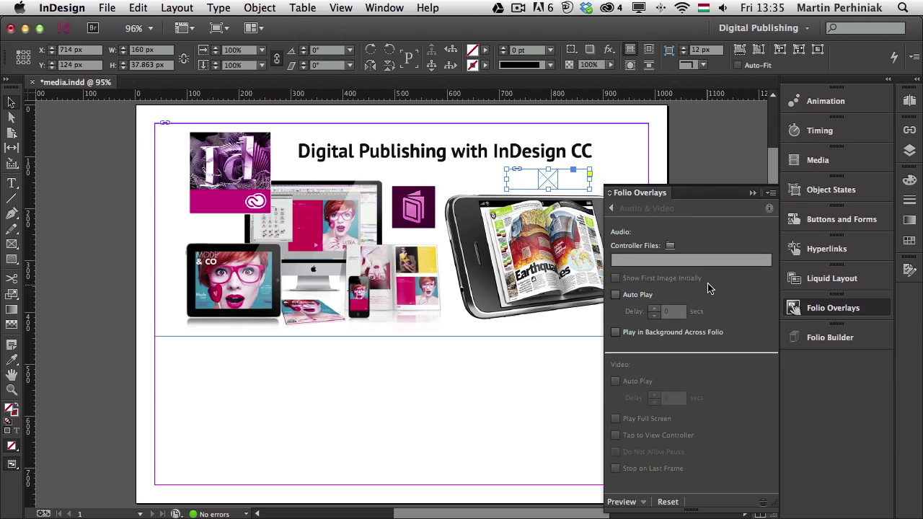
left_click(627, 297)
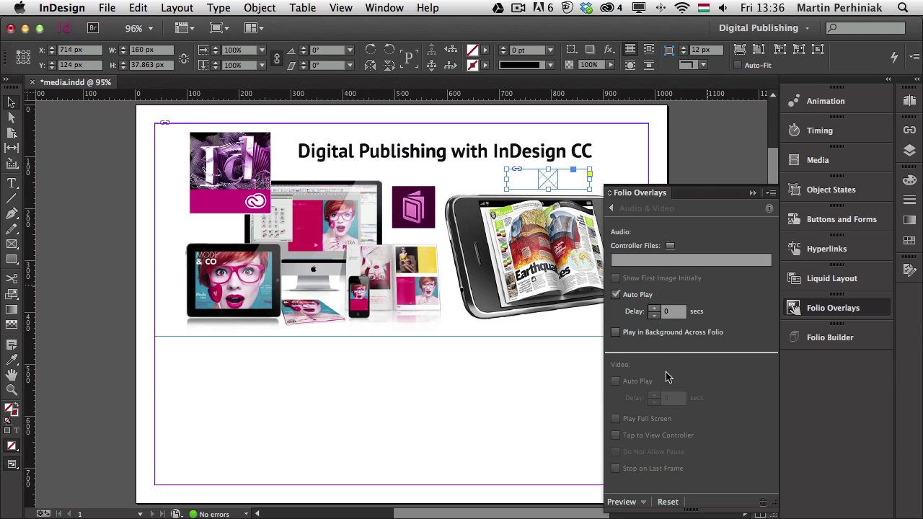
left_click(644, 504)
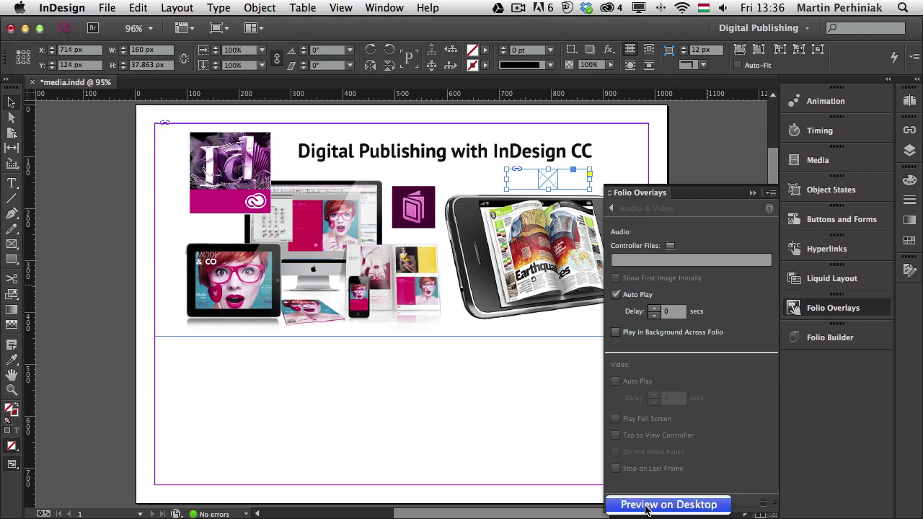
left_click(645, 507)
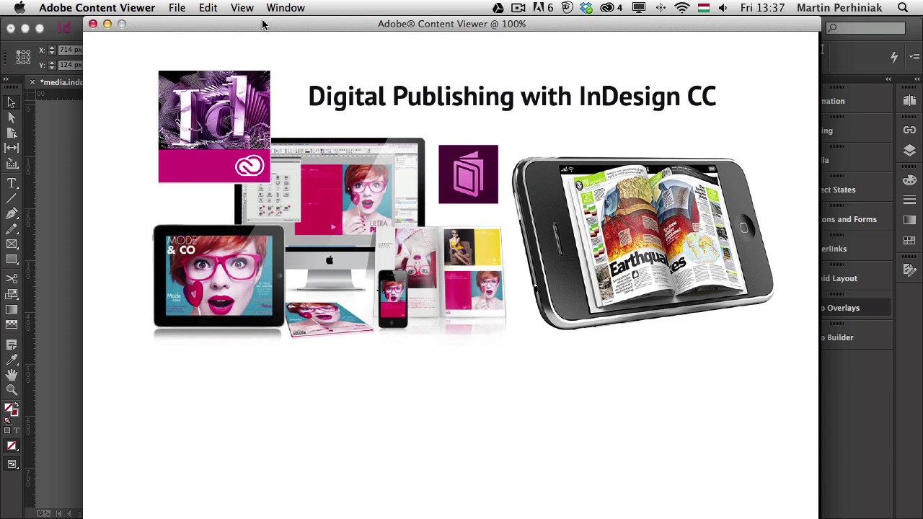
left_click(93, 25)
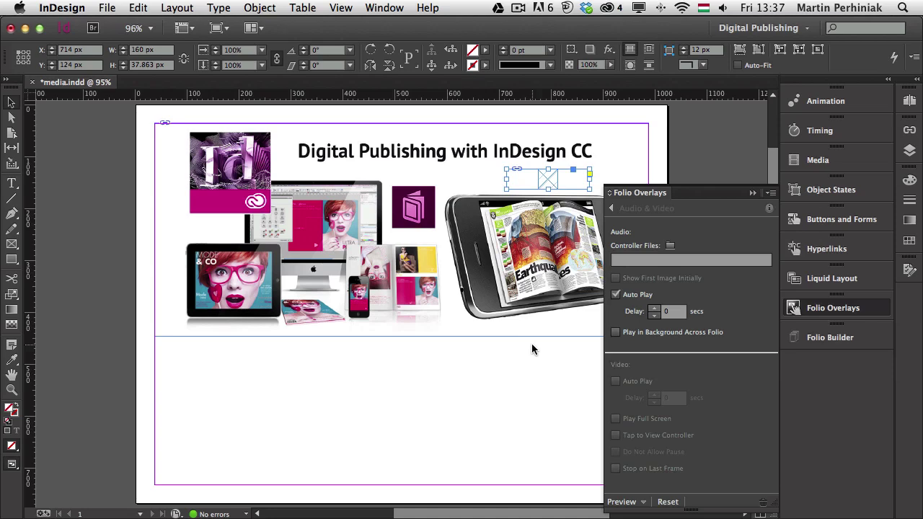
Step: Place the audio1.jpg speaker image from Bridge onto the page as a 57.6 × 57.6 px frame
key("super+Tab")
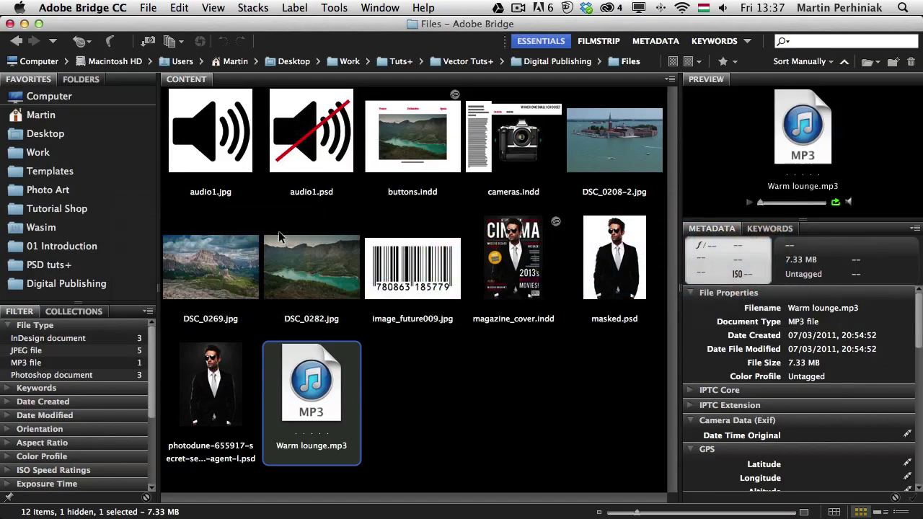
mouse_move(241, 131)
left_mouse_down()
mouse_move(228, 134)
mouse_move(249, 485)
mouse_move(249, 377)
mouse_move(184, 361)
mouse_move(200, 376)
left_mouse_up()
key("super+Tab")
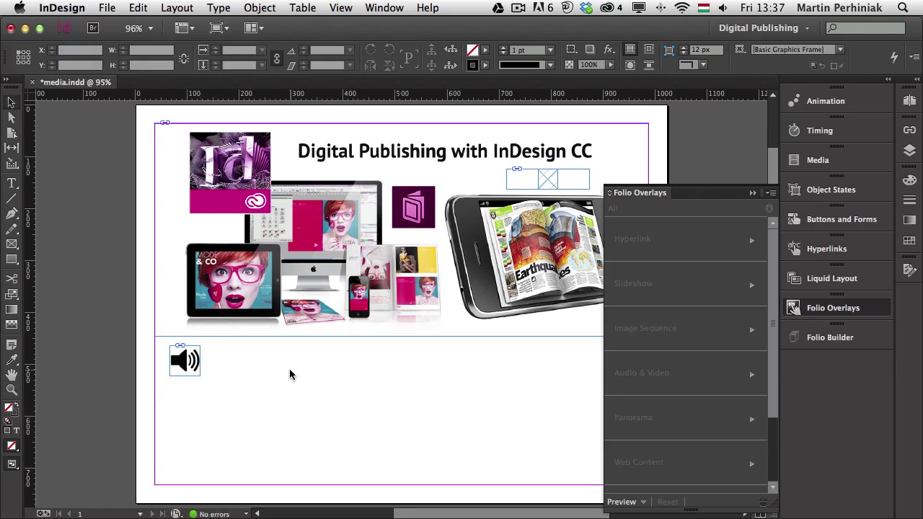
left_click(193, 360)
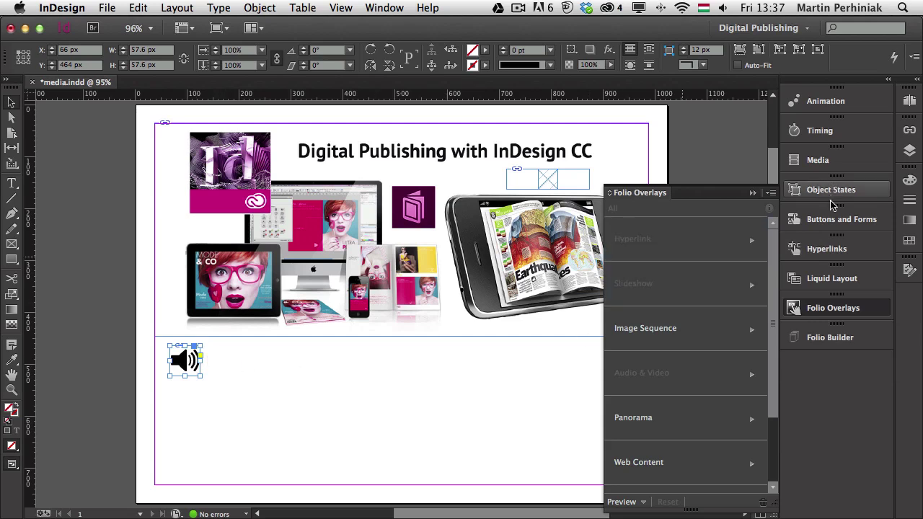
Step: Convert the speaker image into a button in Buttons and Forms
left_click(829, 219)
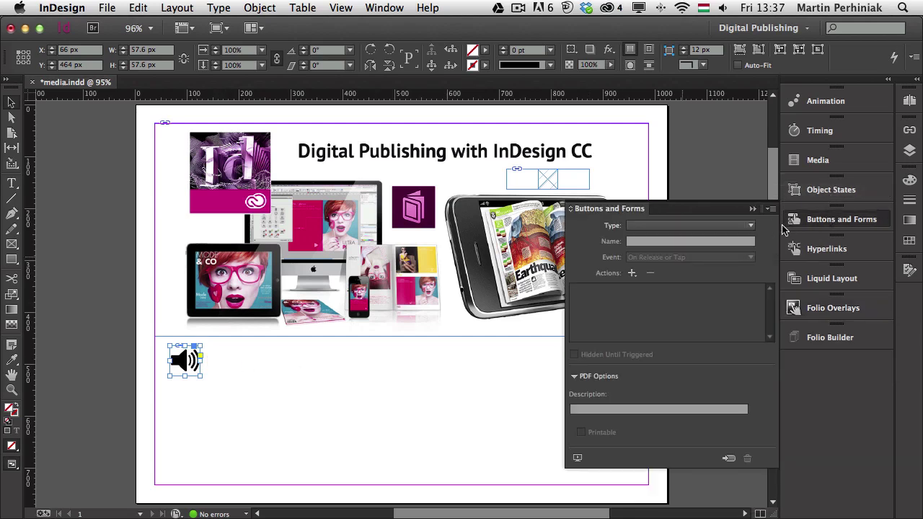
left_click(734, 227)
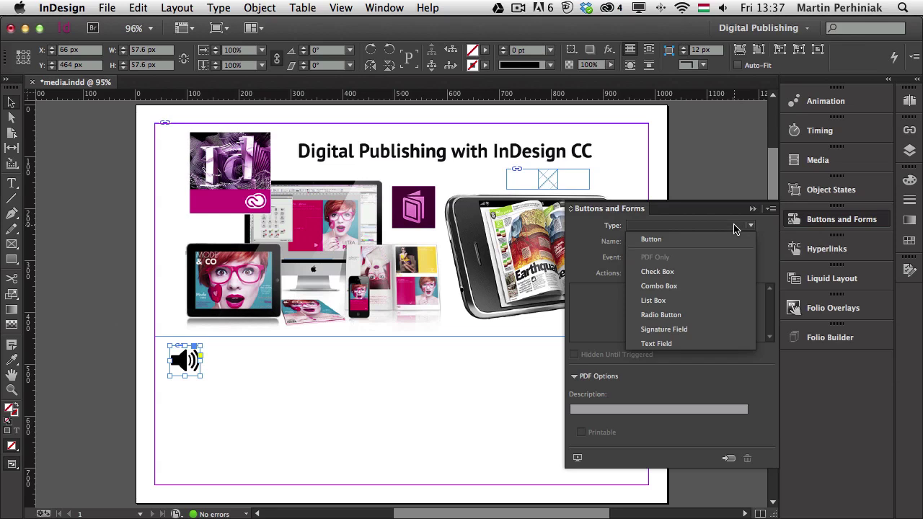
left_click(731, 239)
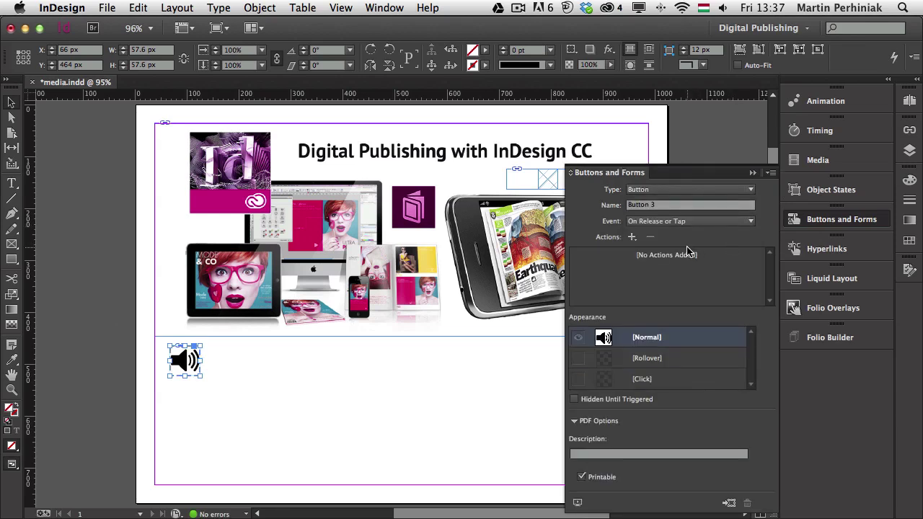
Step: Add a Sound action for Warm lounge.mp3 with its option set to Pause
left_click(632, 238)
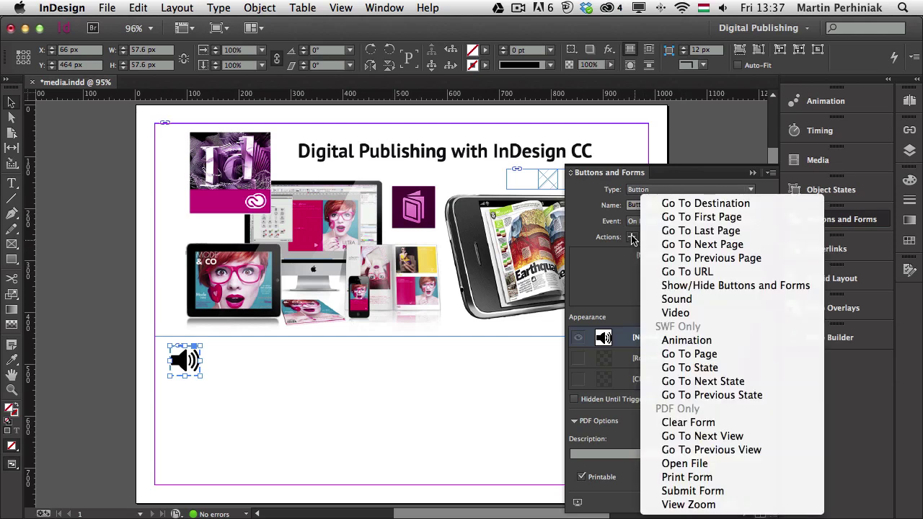
left_click(692, 300)
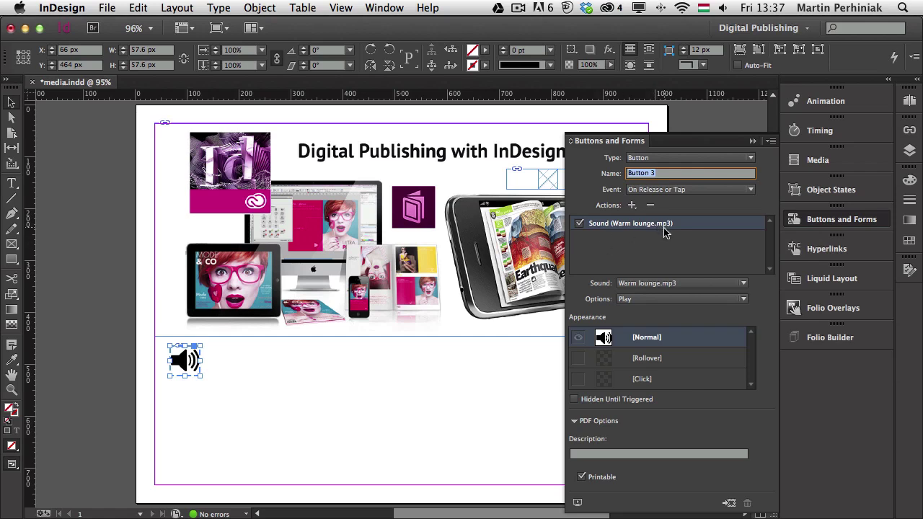
left_click(655, 302)
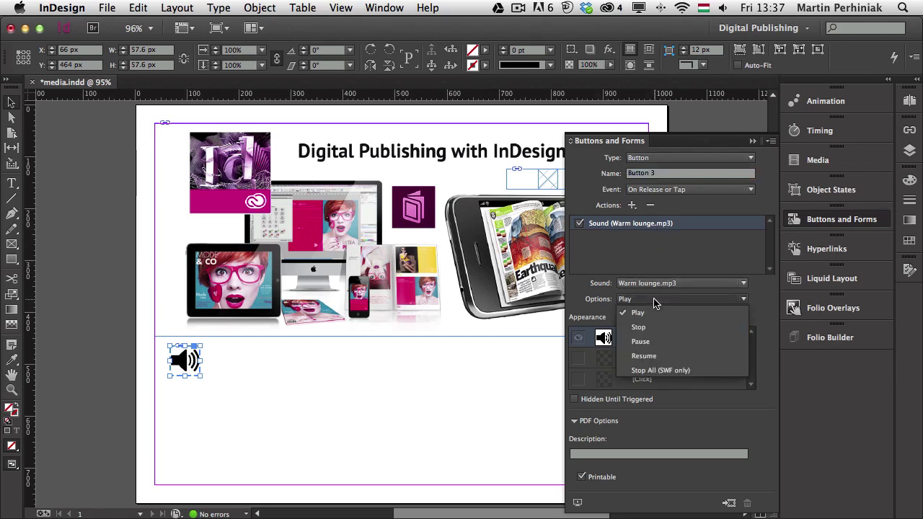
left_click(649, 342)
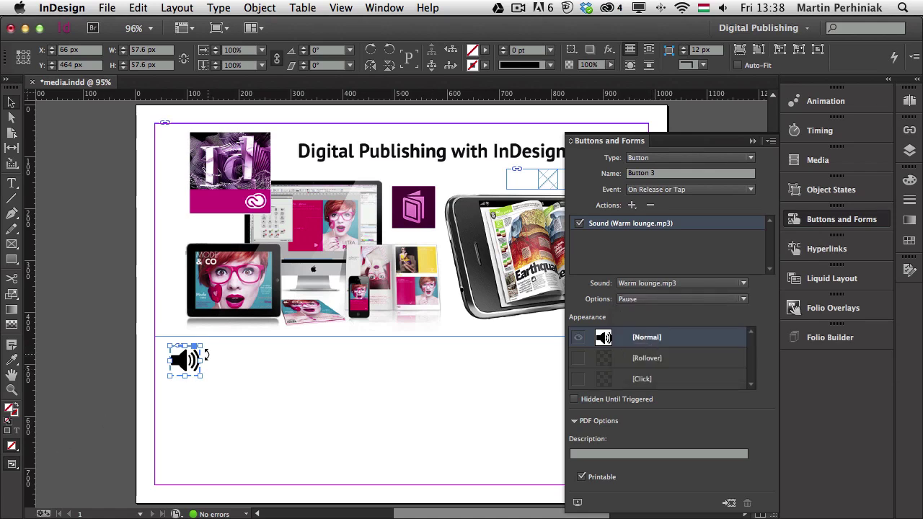
Step: Rename the speaker button to 'Pause'
left_click(672, 176)
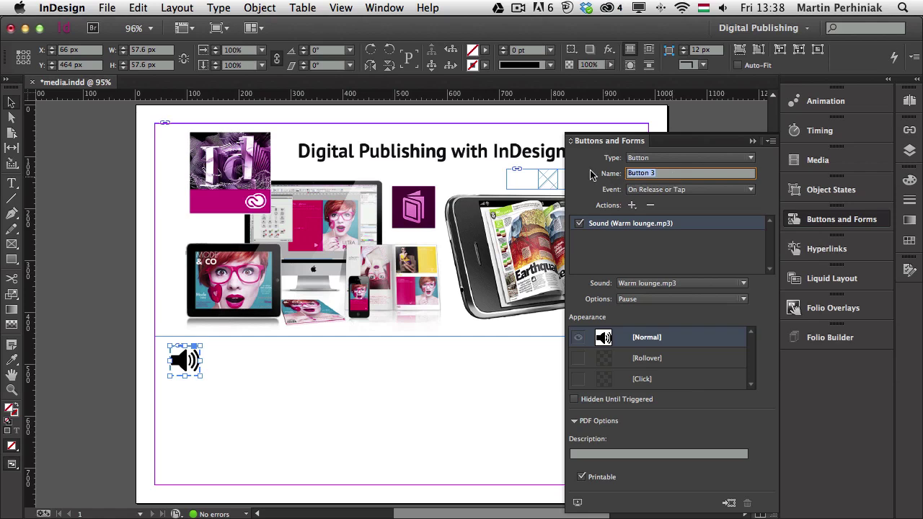
type("Pause")
key("Return")
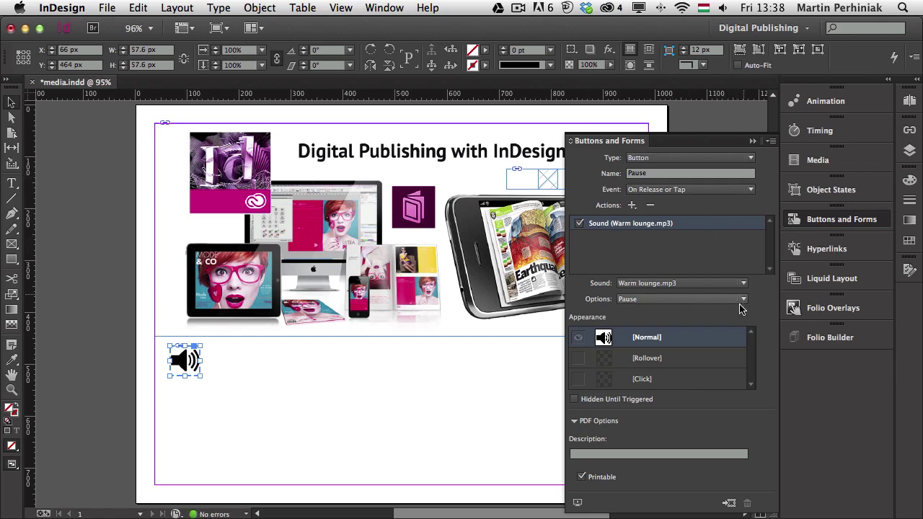
left_click(577, 504)
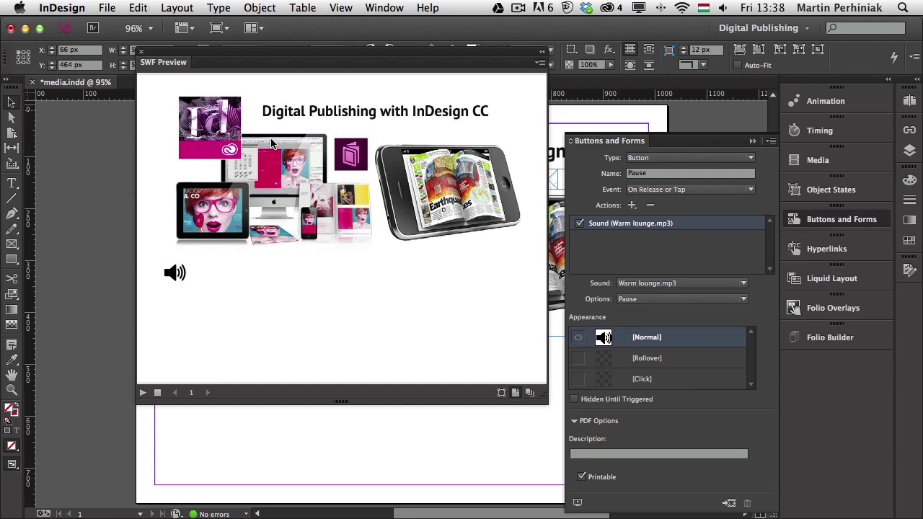
left_click(141, 52)
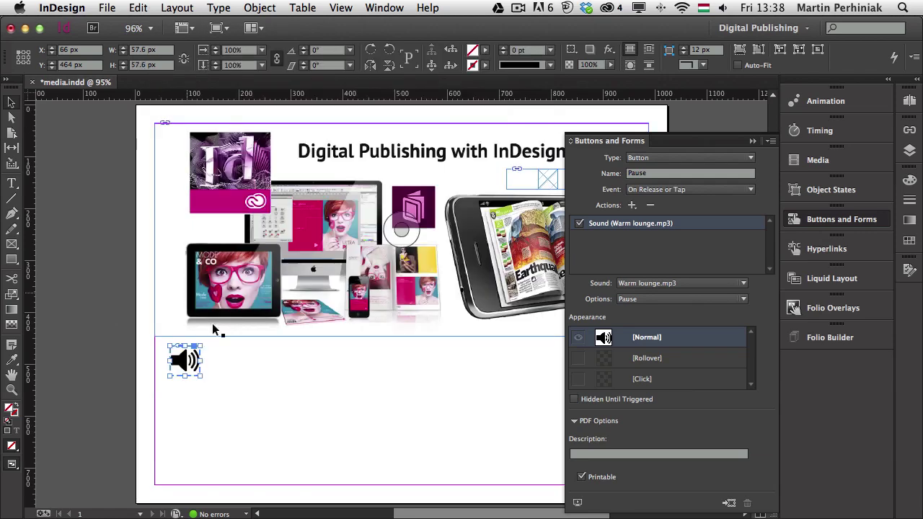
key("super+Tab")
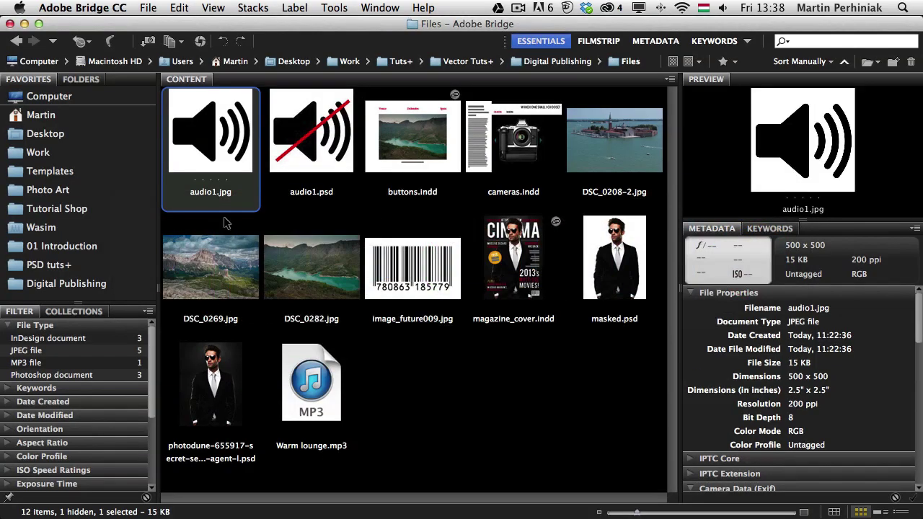
Step: Place the audio1.psd muted-speaker graphic beside the speaker and convert it into a button
left_click_drag(353, 140, 236, 378)
key("super+Tab")
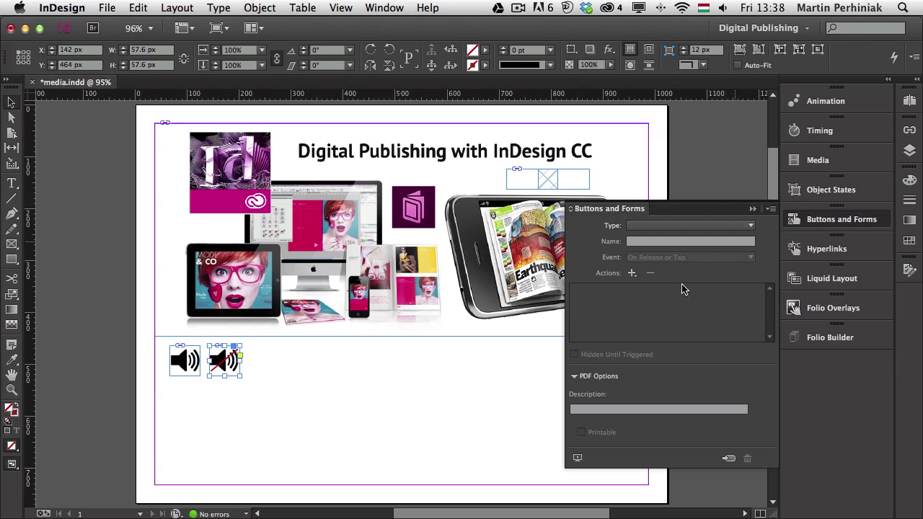
left_click(698, 226)
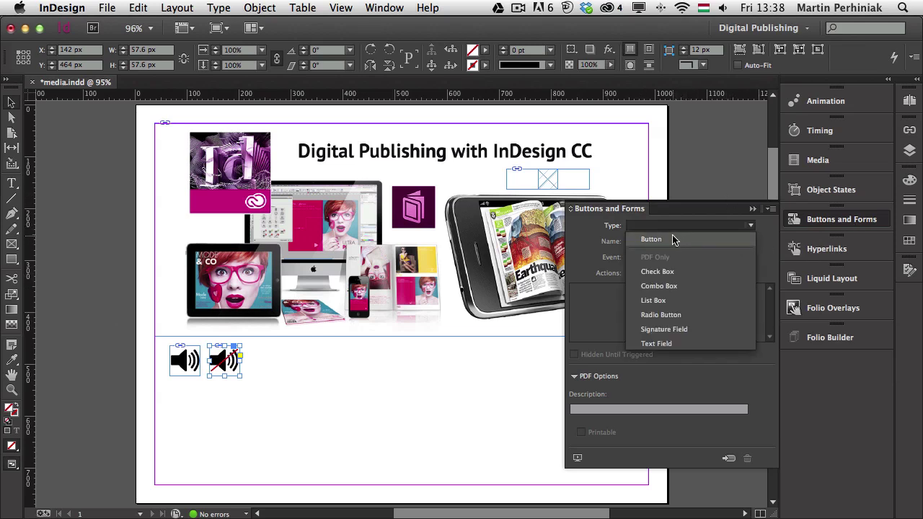
left_click(678, 239)
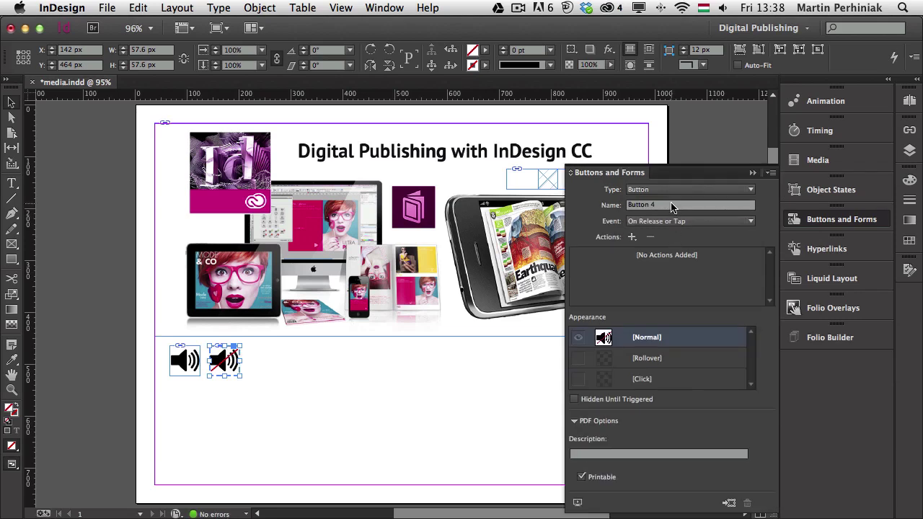
left_click(689, 205)
Step: Name the button 'Resume' and give it a Sound action resuming Warm lounge.mp3
type("Resume")
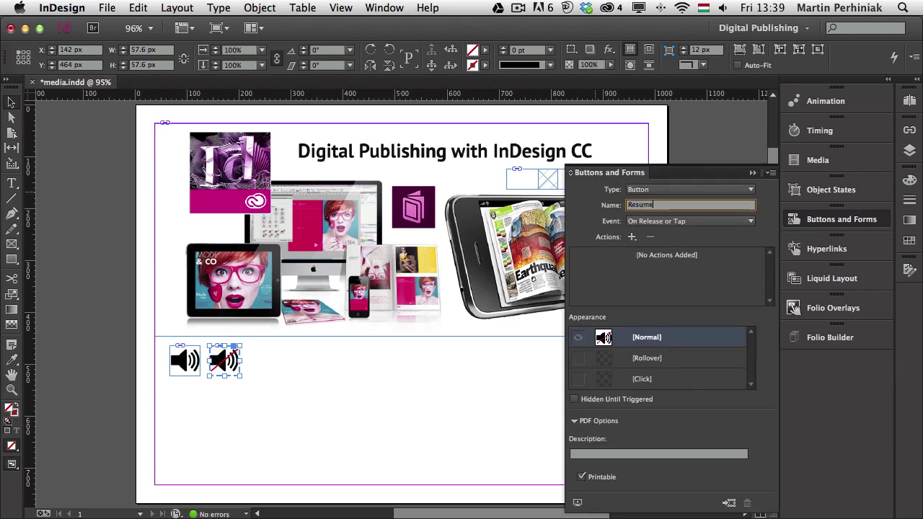
key("Return")
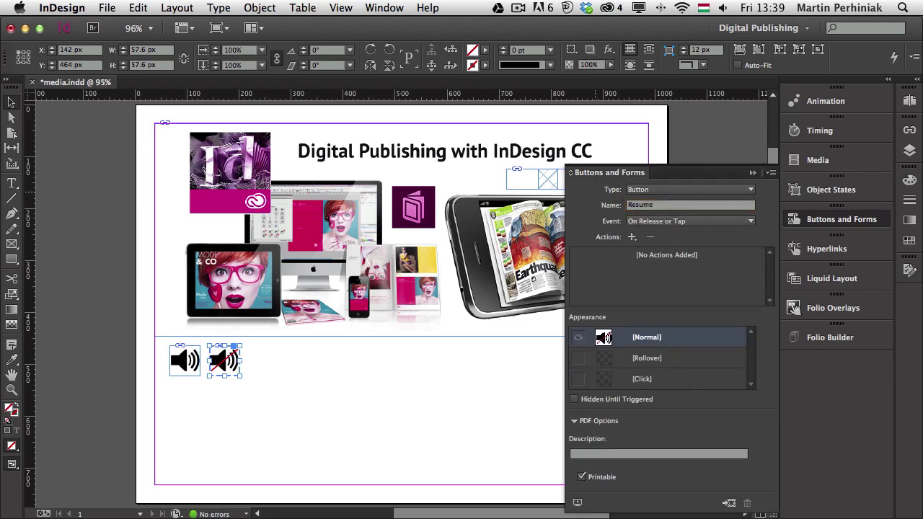
left_click(632, 238)
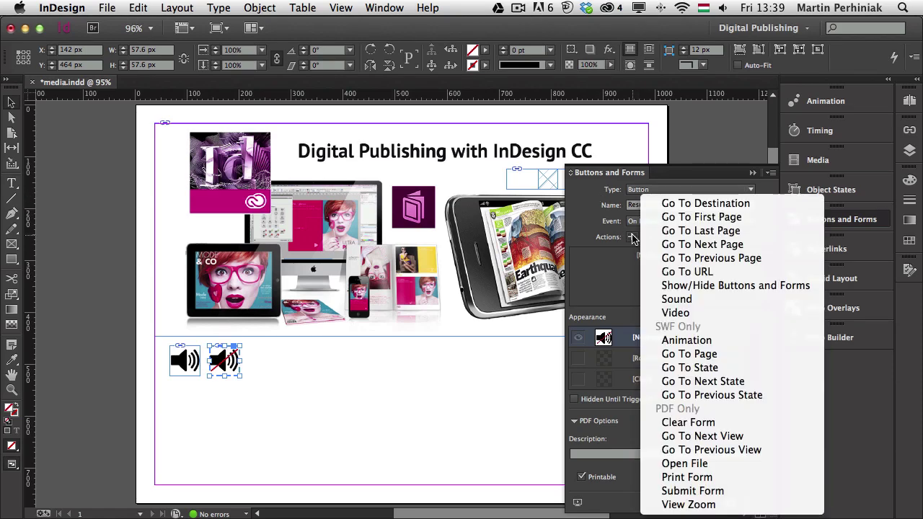
left_click(686, 298)
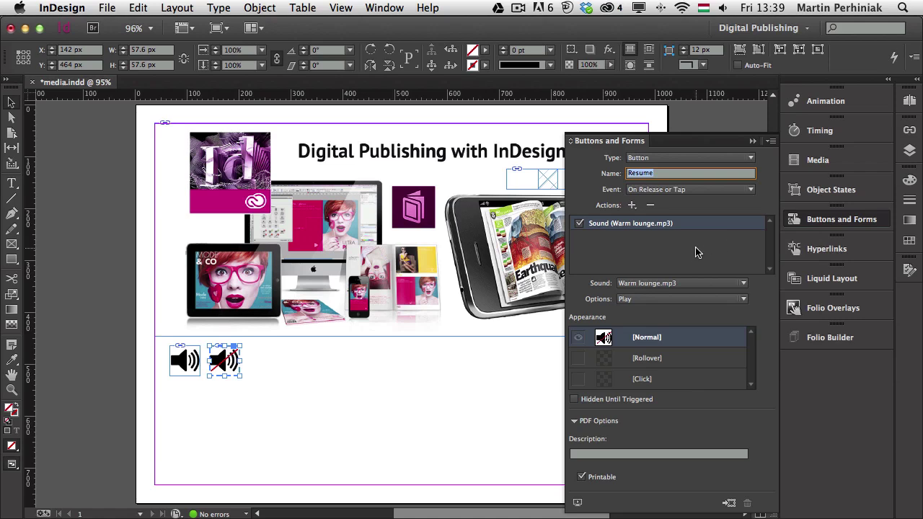
left_click(698, 300)
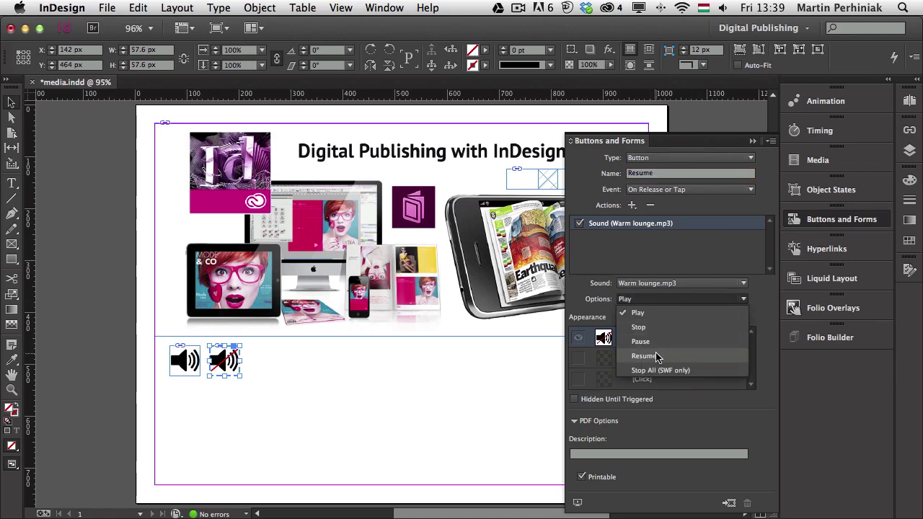
left_click(644, 355)
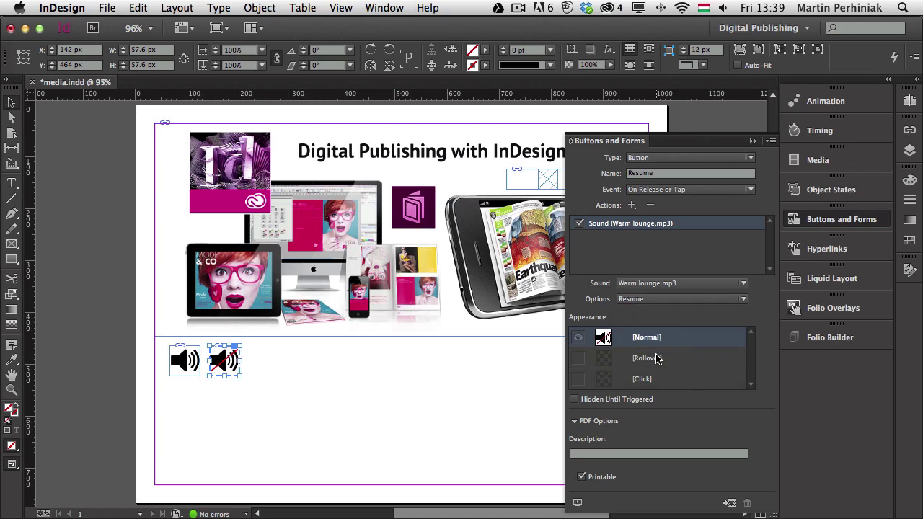
left_click(577, 503)
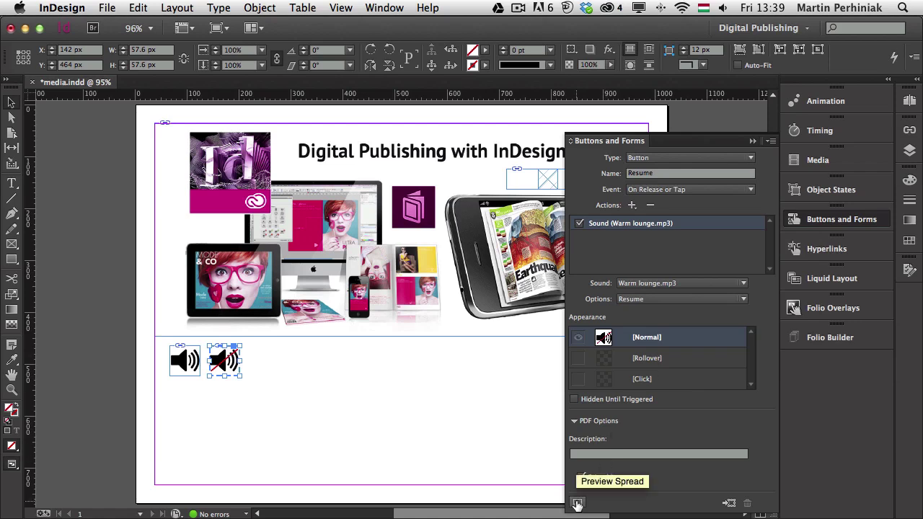
left_click(577, 503)
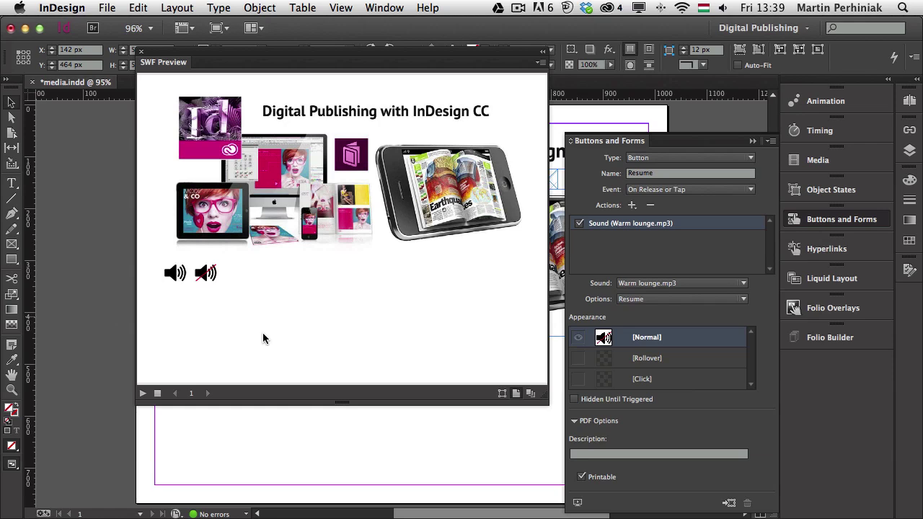
left_click(158, 393)
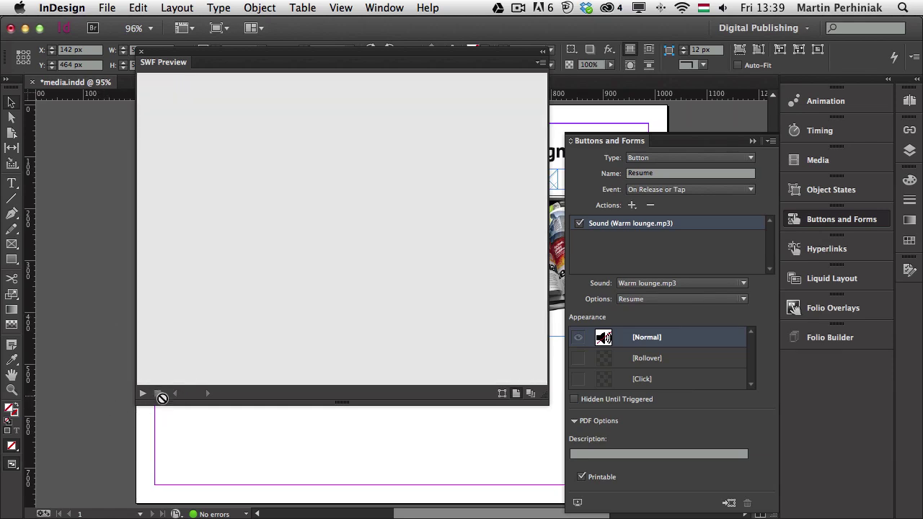
left_click(142, 52)
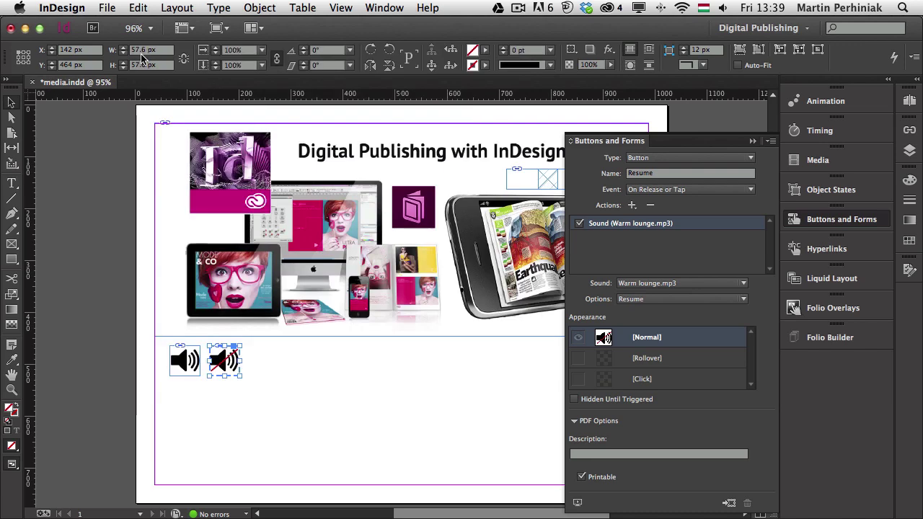
left_click(355, 402)
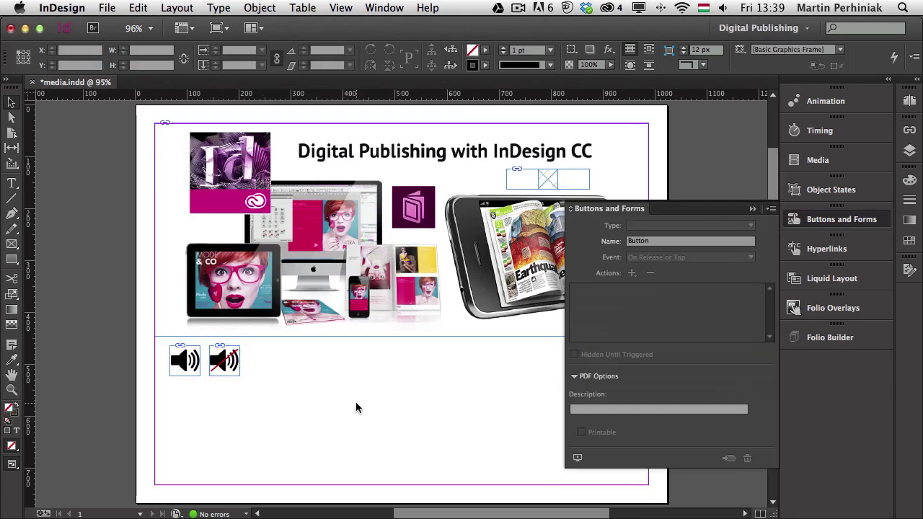
left_click(186, 365)
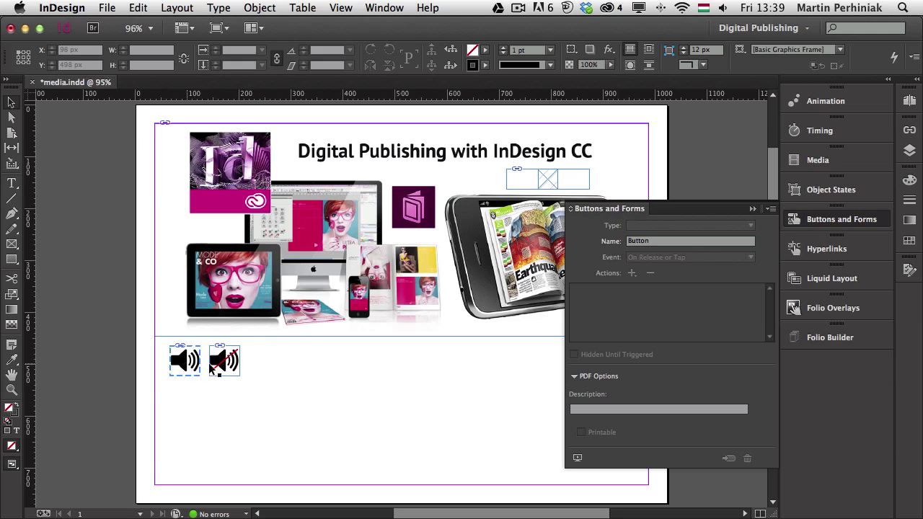
left_click(237, 365)
left_click(192, 366)
left_click(192, 366)
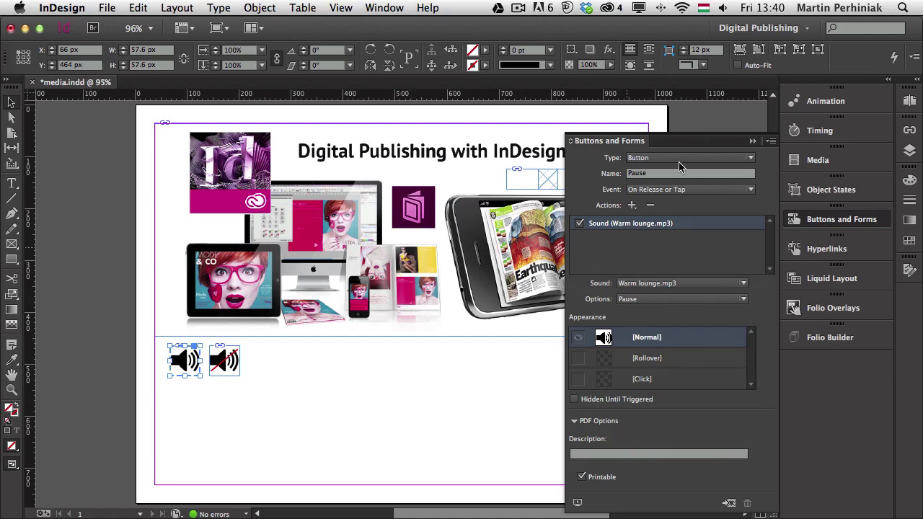
Step: Add a Show/Hide Buttons and Forms action to Pause: show Resume, hide Pause
left_click(633, 207)
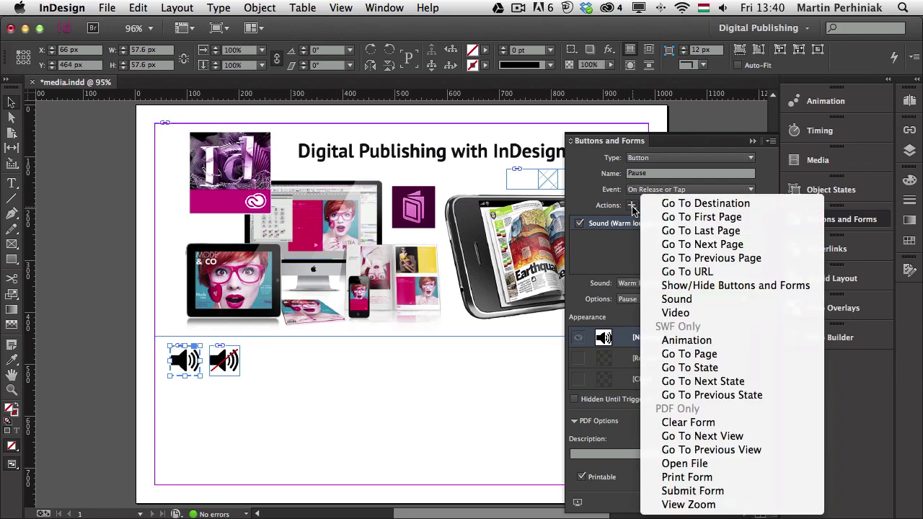
left_click(698, 287)
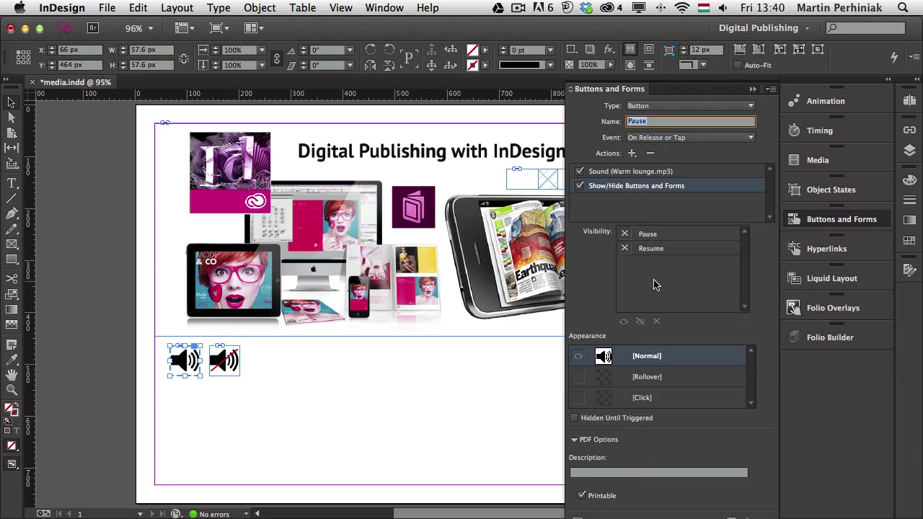
left_click(624, 248)
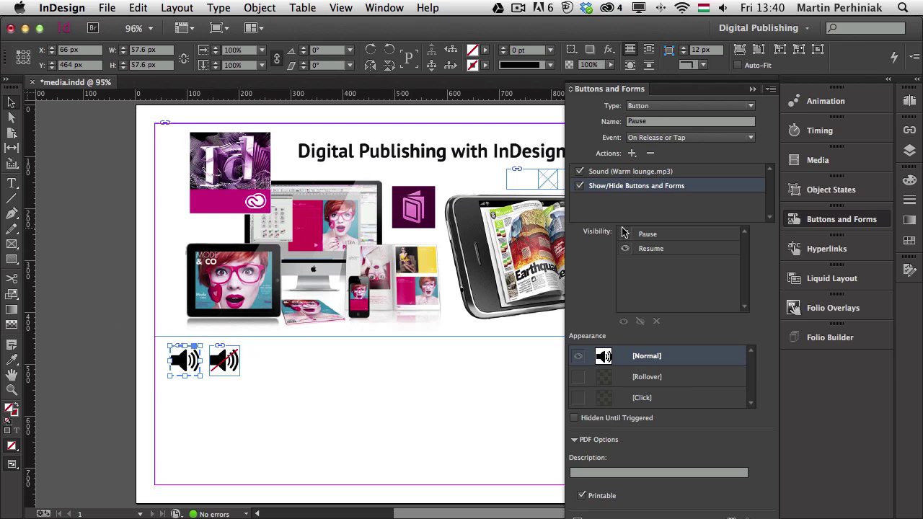
left_click(625, 235)
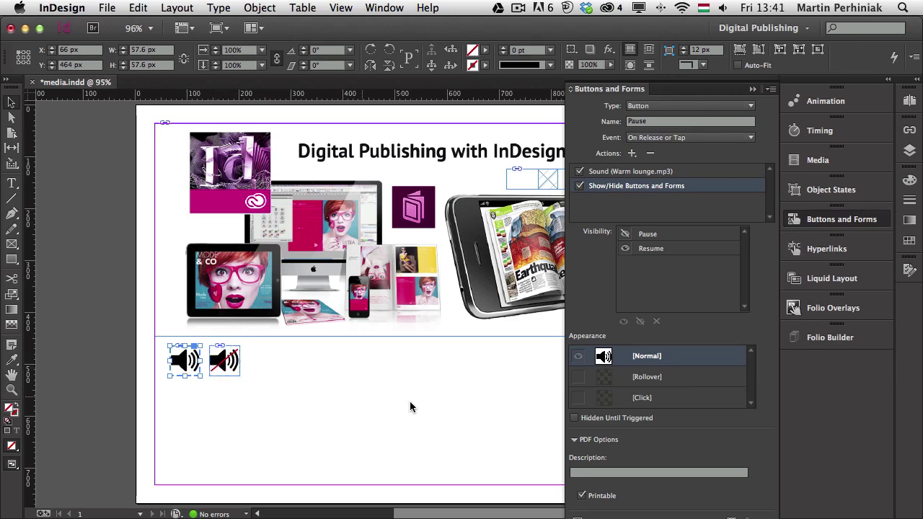
left_click(581, 515)
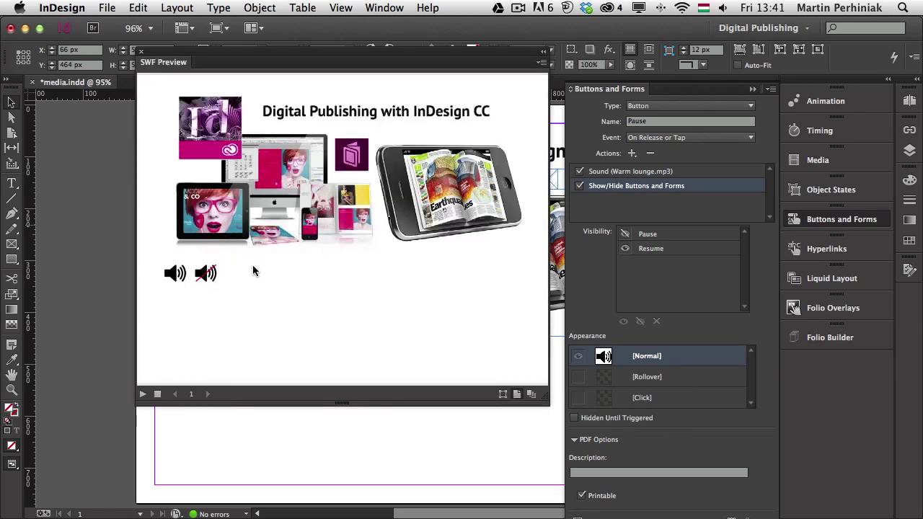
left_click(172, 283)
left_click(141, 52)
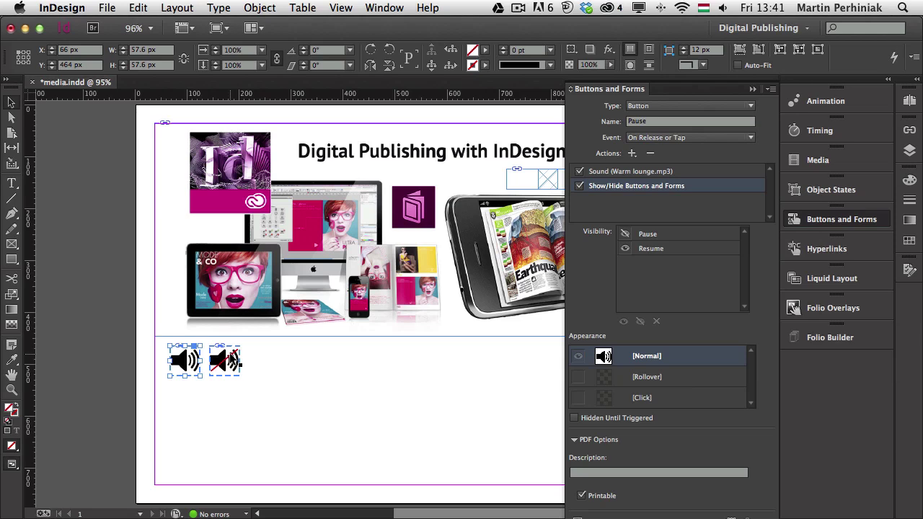
Step: Give the Resume button a Show/Hide action showing Pause and hiding Resume, then open SWF Preview
left_click(231, 359)
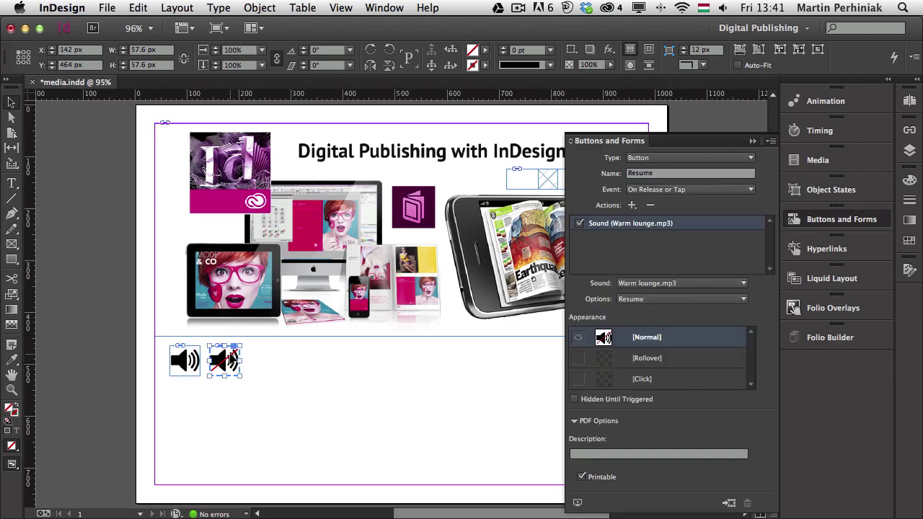
left_click(632, 205)
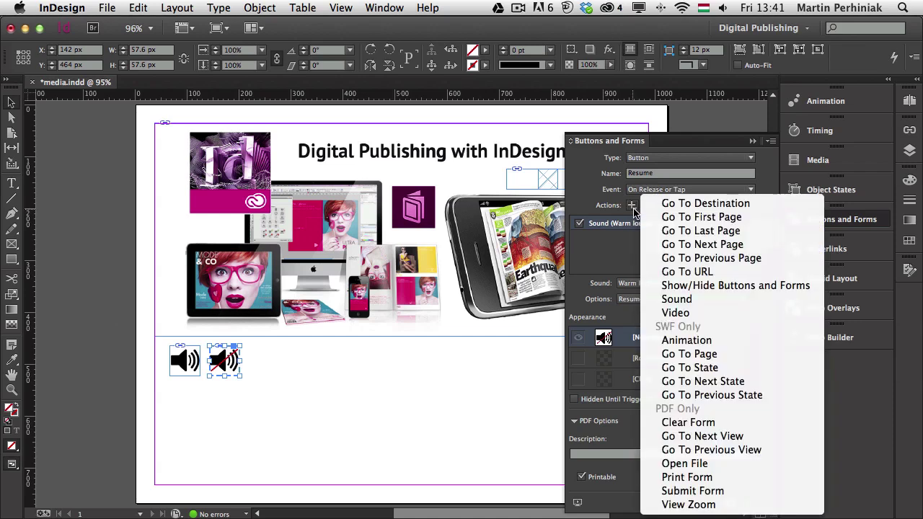
left_click(704, 285)
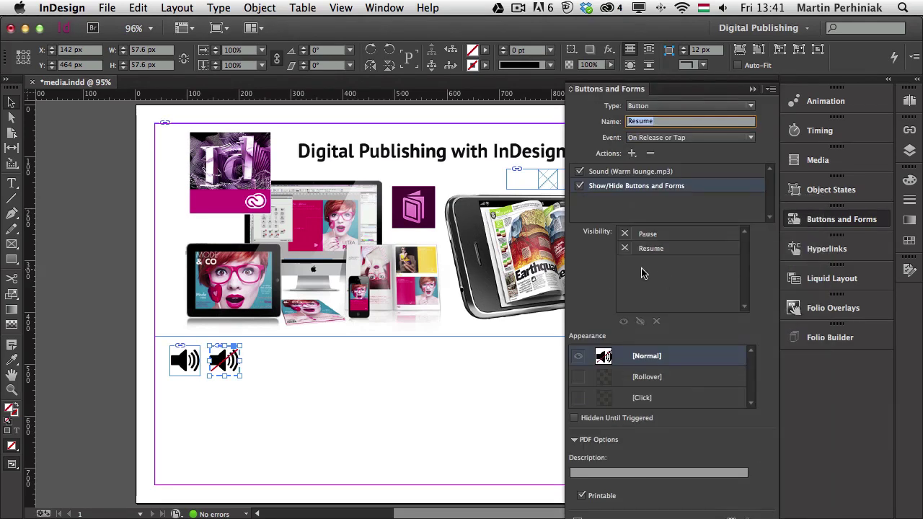
left_click(625, 234)
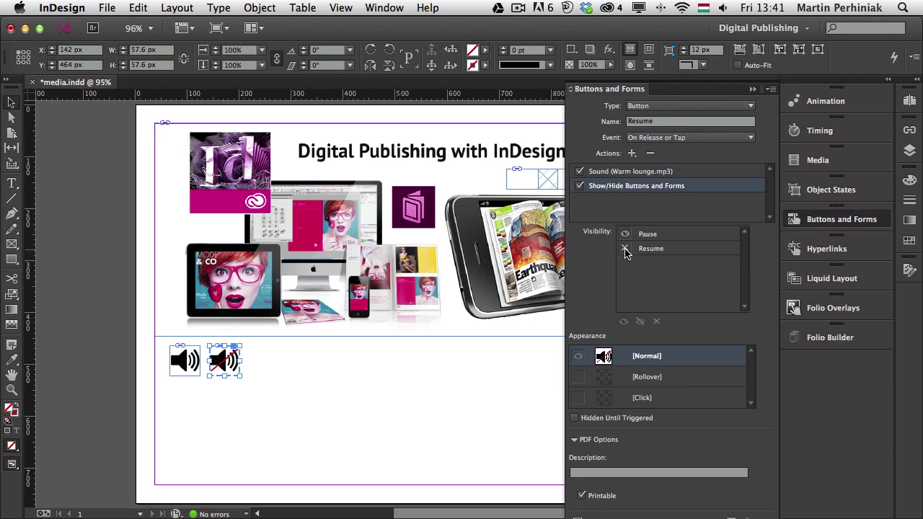
left_click(624, 248)
left_click(580, 515)
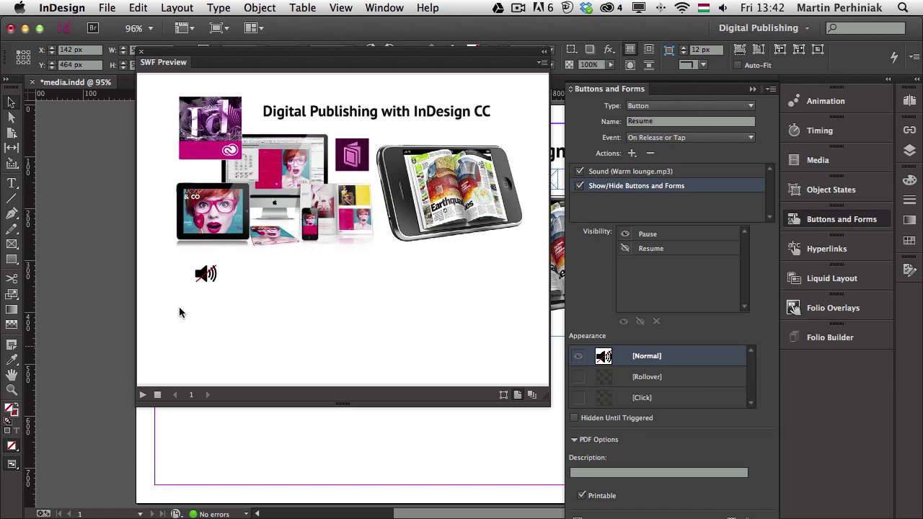
Step: Alternate the Resume and Pause speaker buttons five times in the SWF preview, then close it
left_click(209, 275)
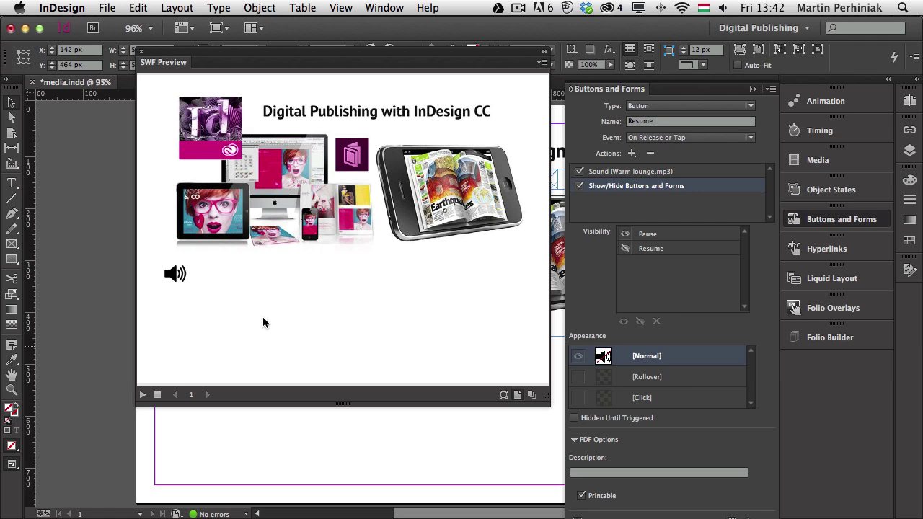
left_click(175, 278)
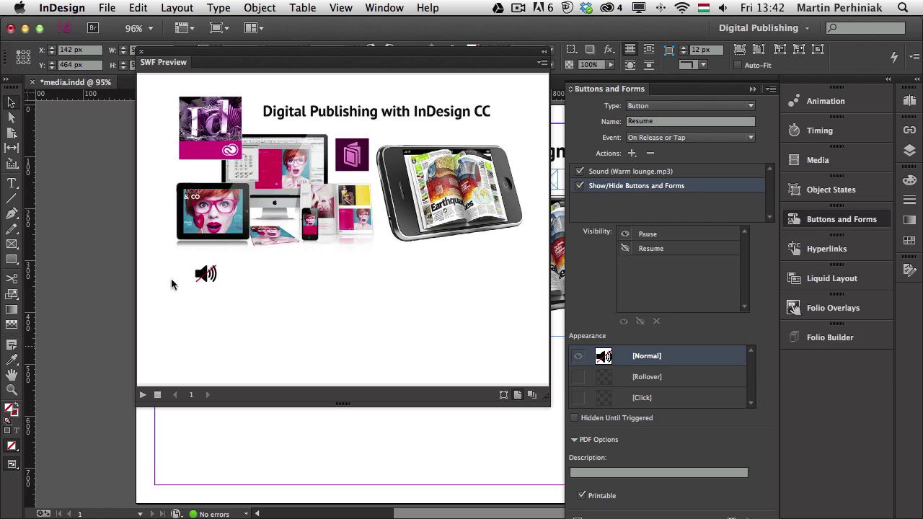
left_click(208, 278)
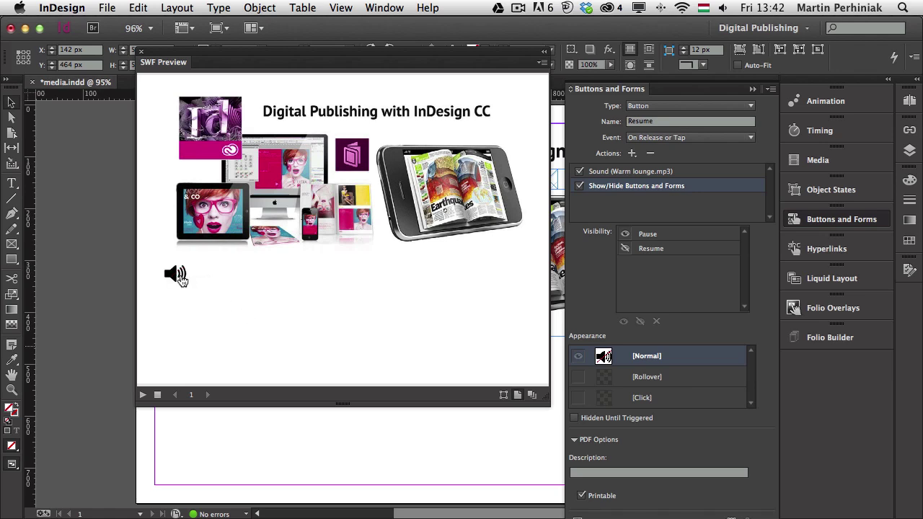
left_click(181, 281)
left_click(206, 279)
left_click(142, 52)
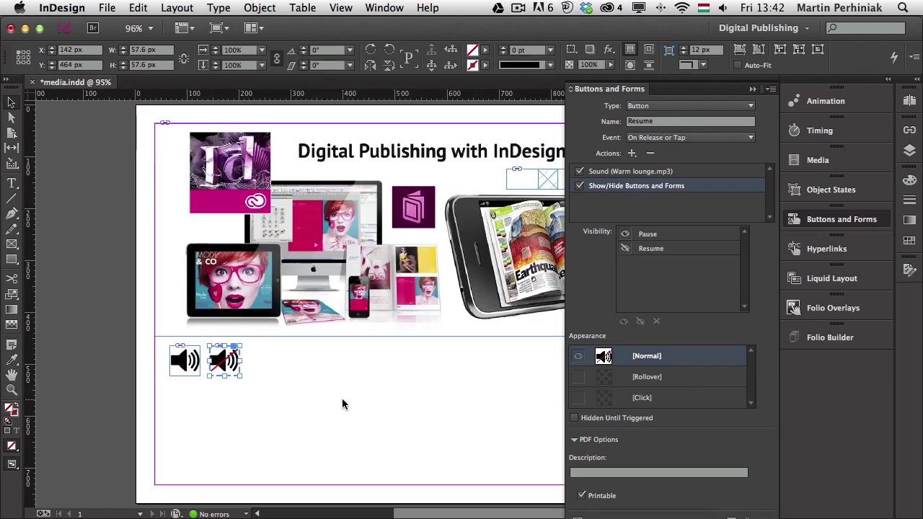
Step: Move the muted Resume speaker onto the Pause speaker, send it to back, and select Pause
left_click(316, 364)
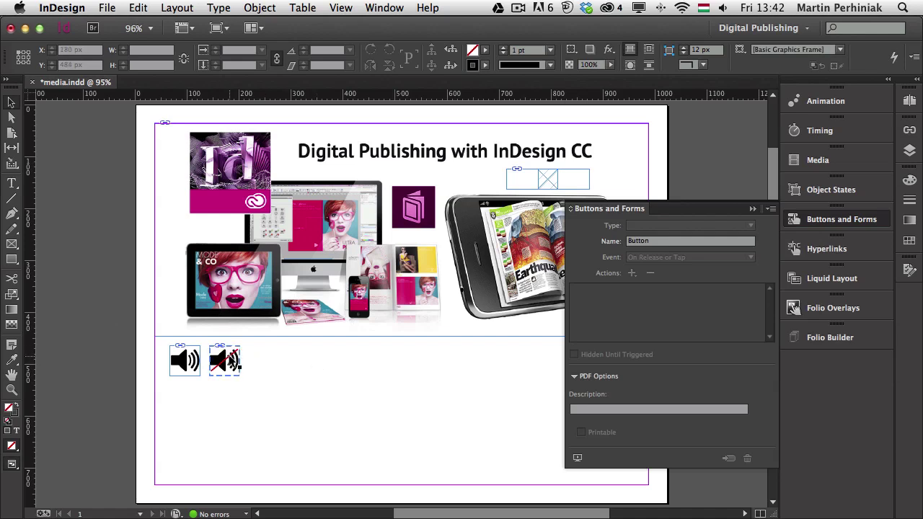
left_click_drag(220, 361, 191, 359)
right_click(191, 359)
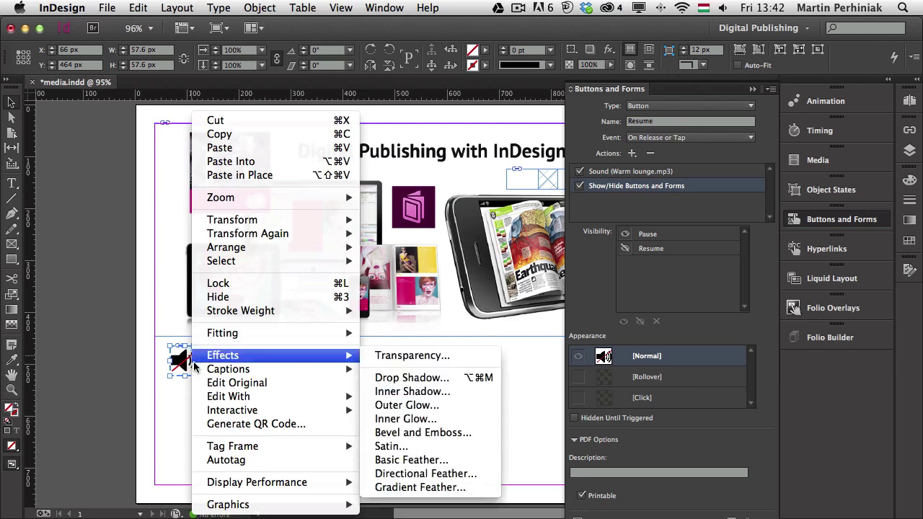
mouse_move(252, 247)
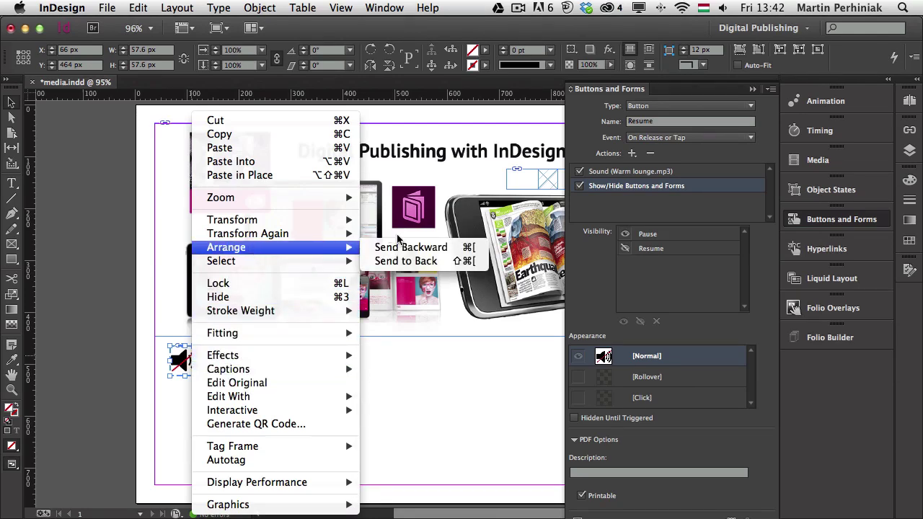
left_click(424, 262)
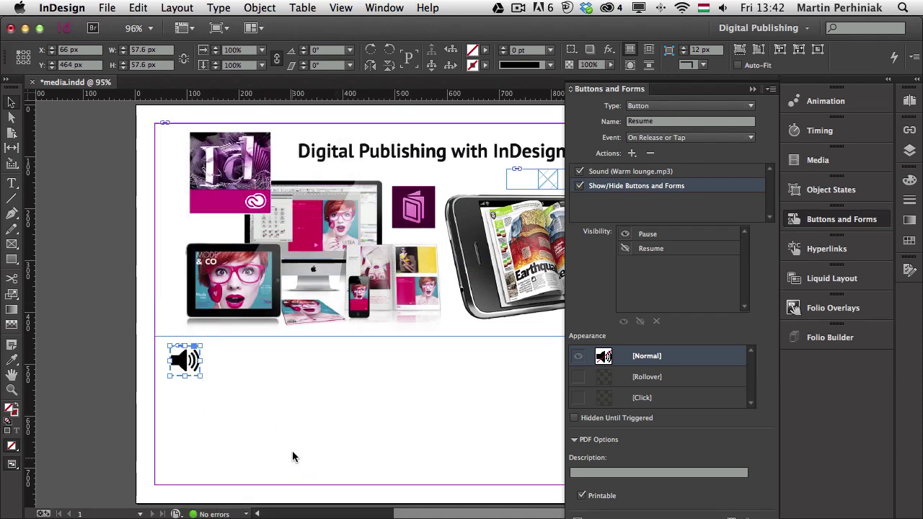
left_click(317, 396)
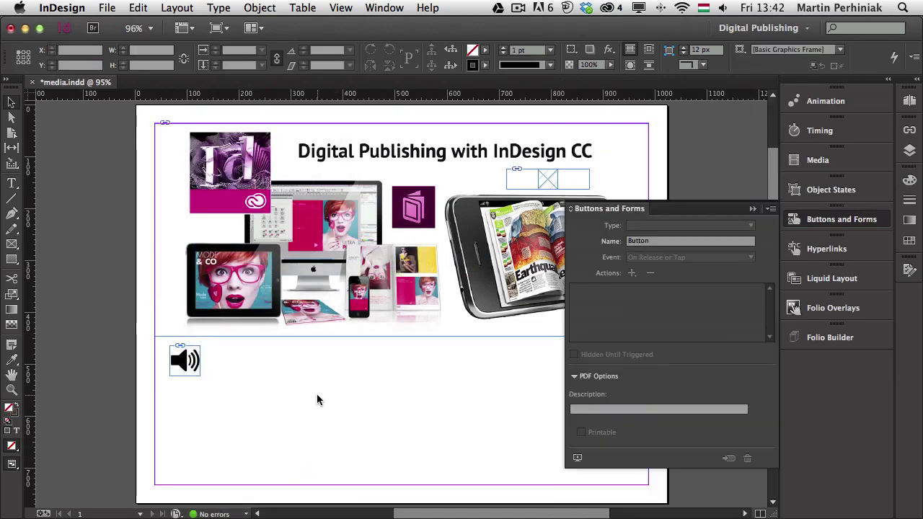
left_click(183, 364)
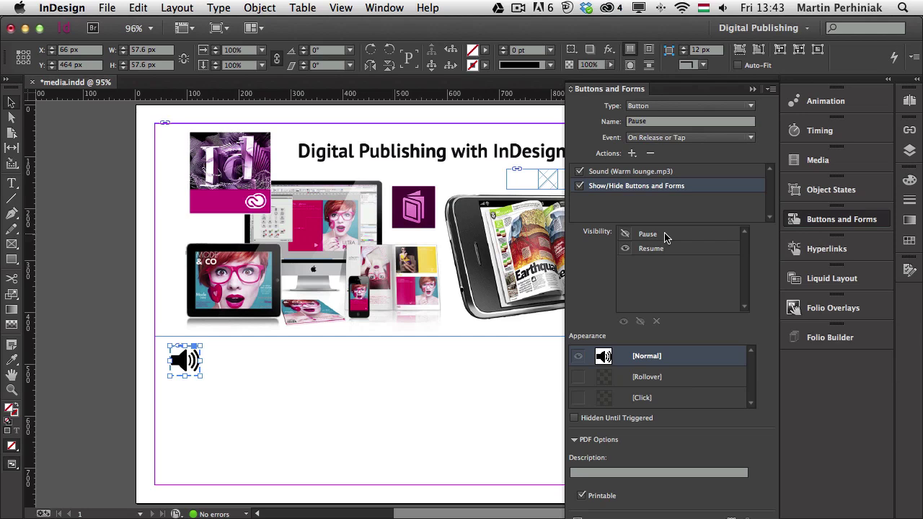
Step: Preview the page as SWF and tap the stacked speaker to pause, then resume the sound
left_click(579, 516)
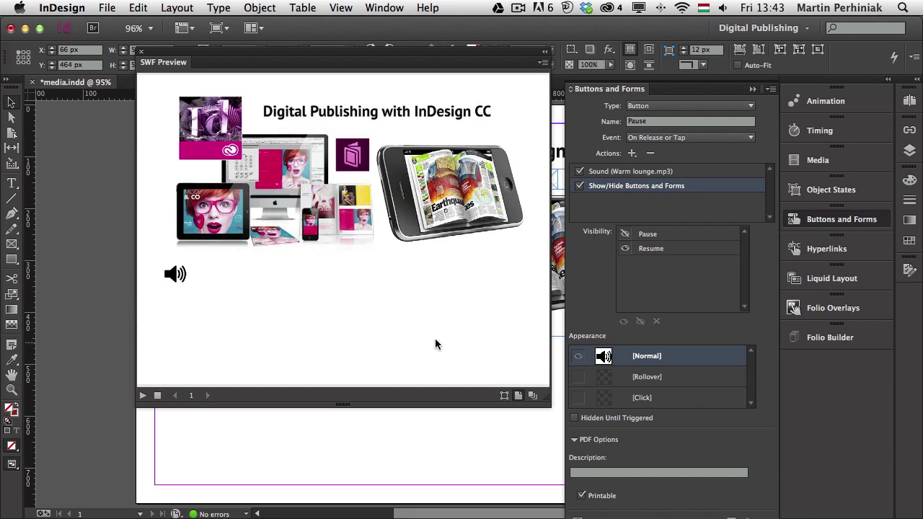
left_click(180, 281)
left_click(181, 280)
Step: Close the SWF Preview panel to return to the page layout
left_click(142, 51)
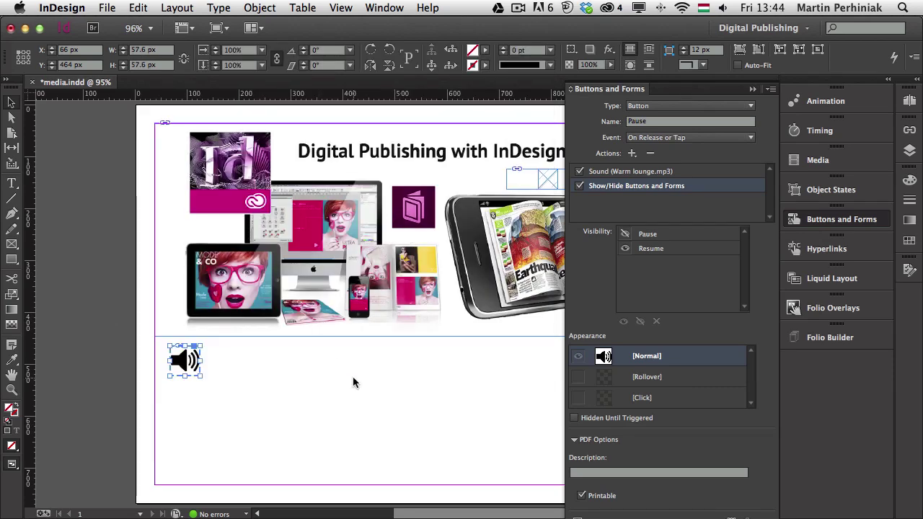